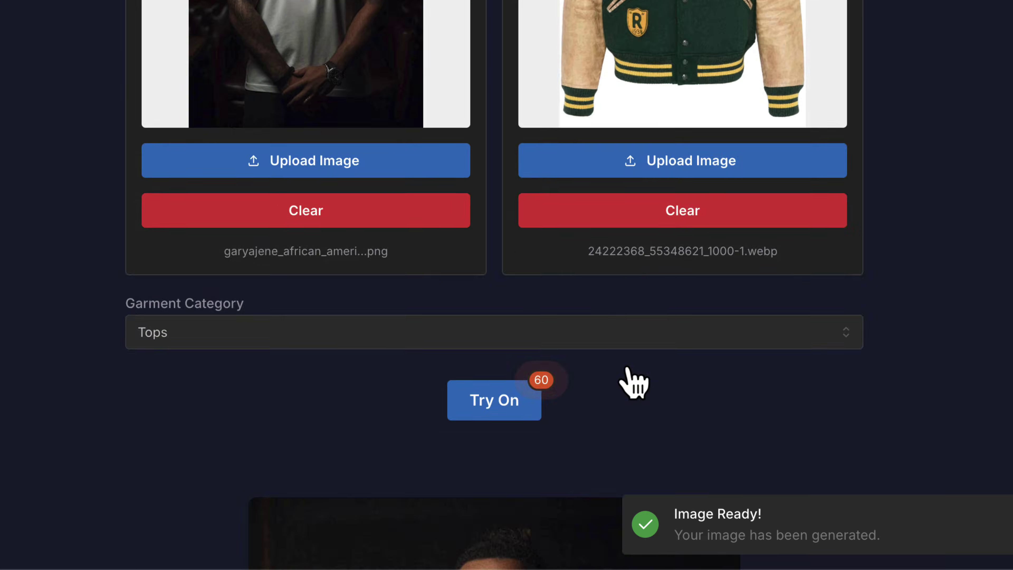
Scroll down the Virtual Try On results to view the generated varsity jacket image
scroll(636, 380, down, 8)
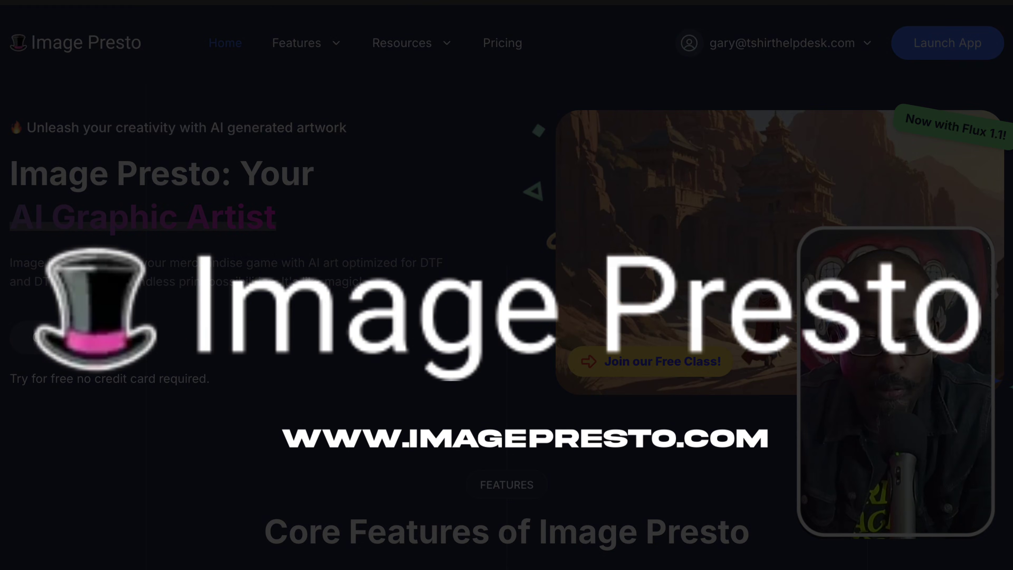
Launch the app and open Virtual Try On from the sidebar's AI Tools list
click(938, 52)
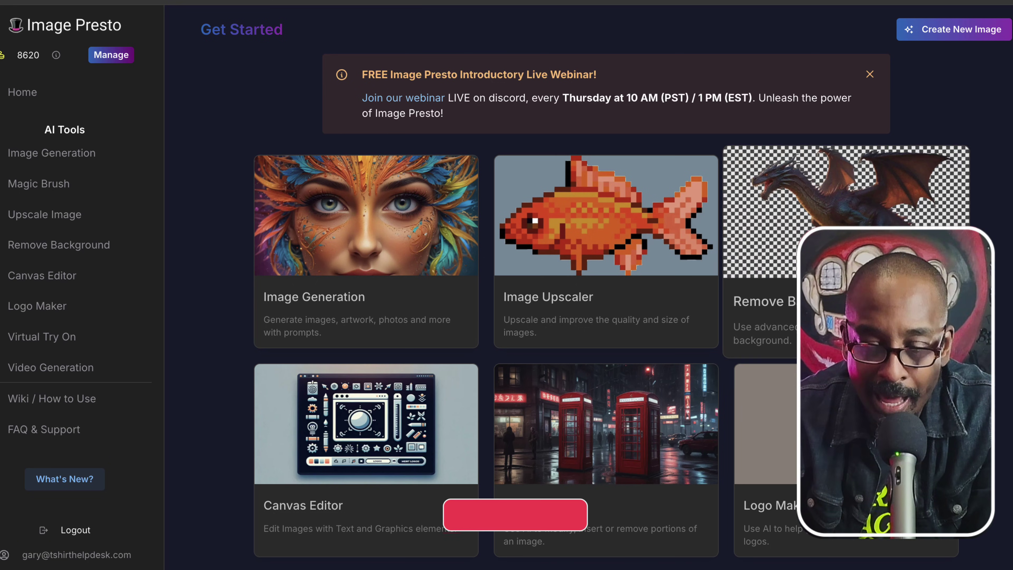
scroll(929, 220, down, 3)
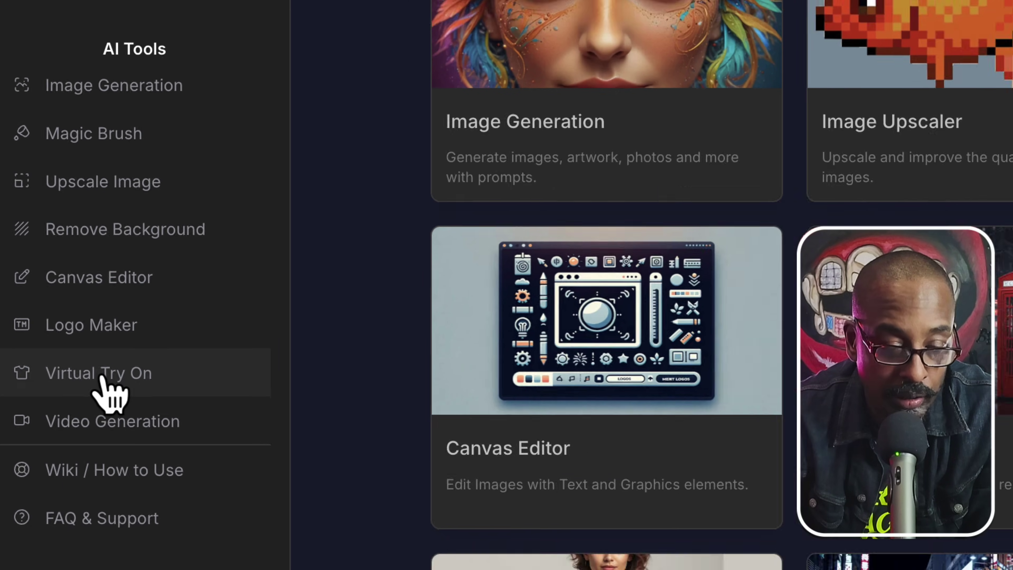
click(120, 395)
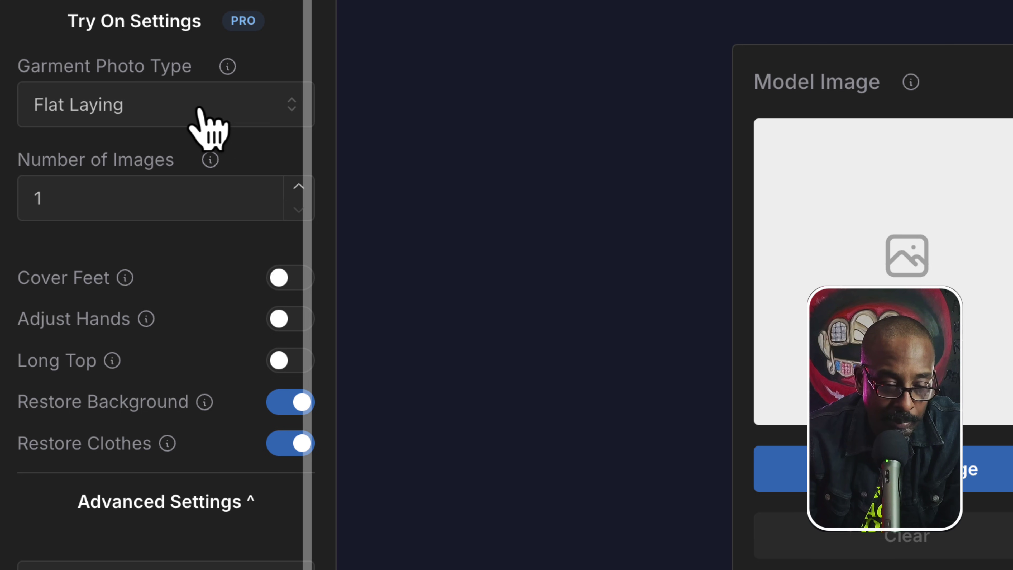
click(199, 112)
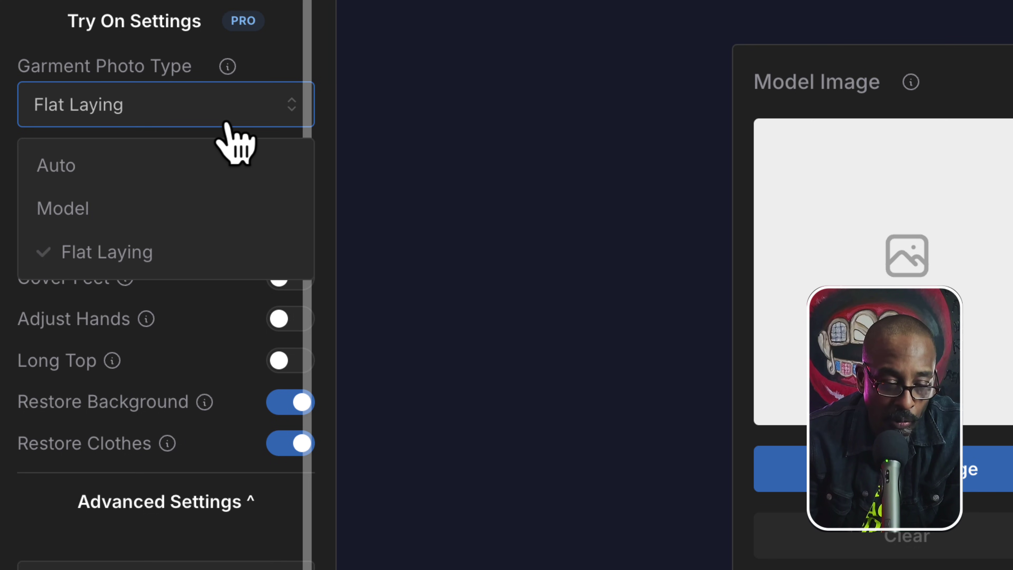
click(226, 108)
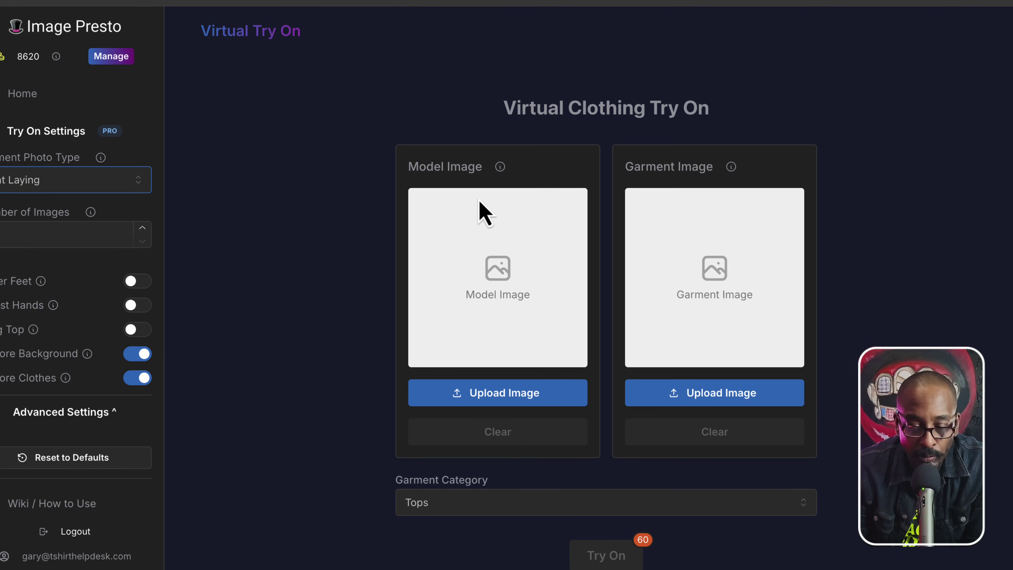
mouse_move(501, 163)
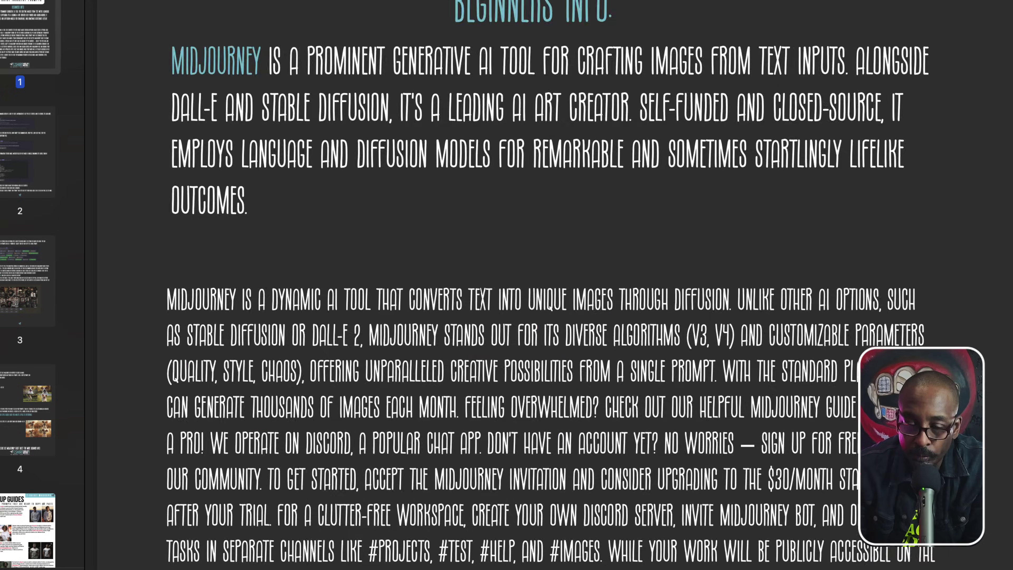
Scroll the Midjourney prompts PDF from page 1 to the page 5 Mockup Guides
scroll(519, 279, up, 8)
scroll(519, 280, down, 15)
scroll(1008, 21, down, 15)
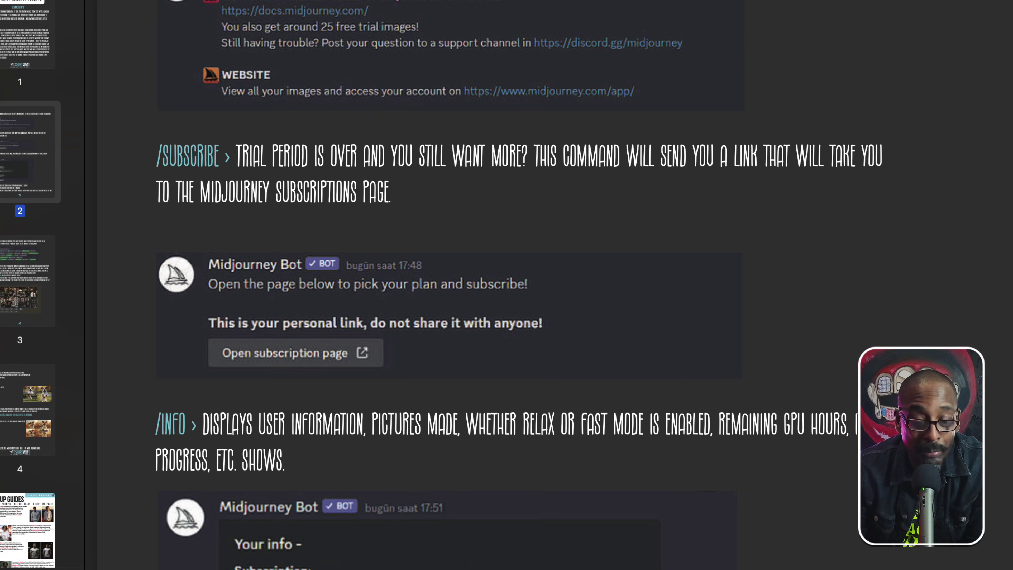
scroll(518, 279, down, 10)
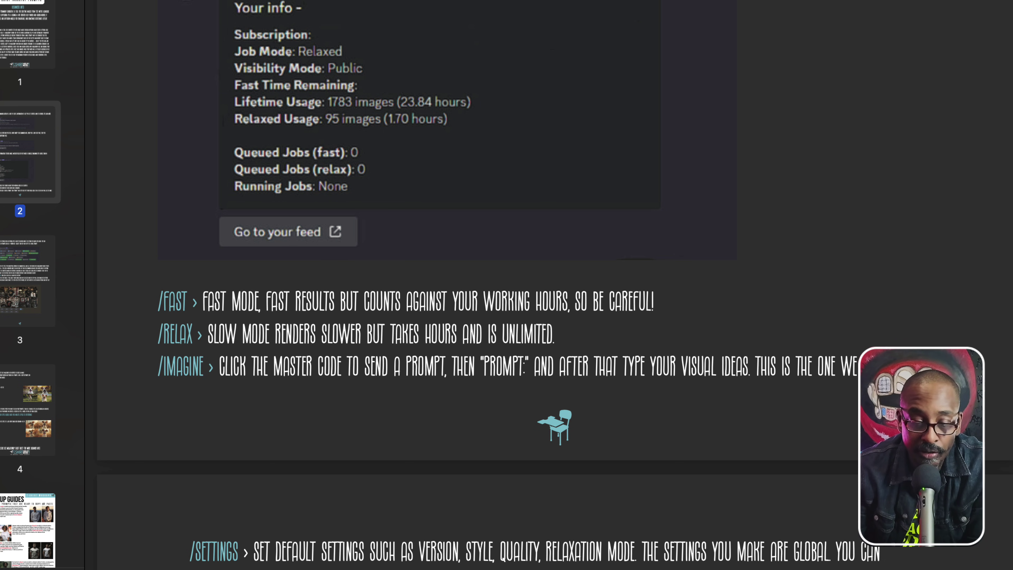
scroll(554, 280, down, 20)
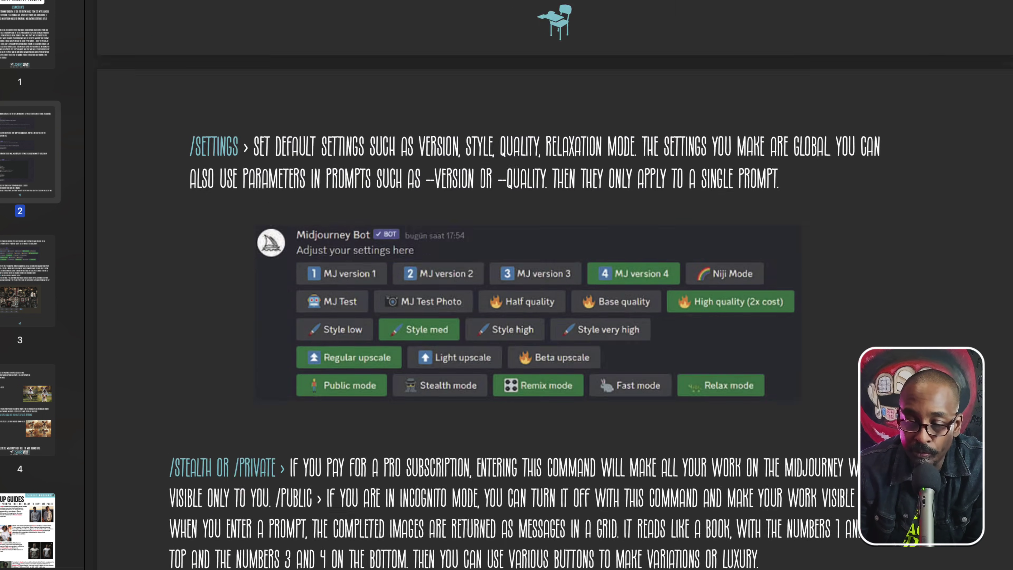
scroll(554, 280, up, 10)
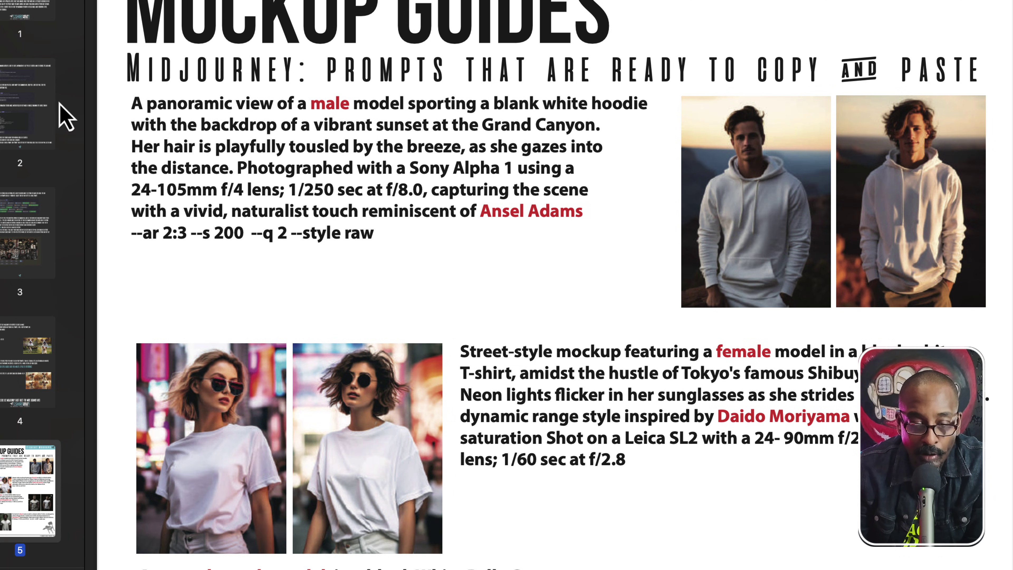
Select the Grand Canyon hoodie prompt text, then browse the mockup prompts through page 10
drag(132, 107, 339, 234)
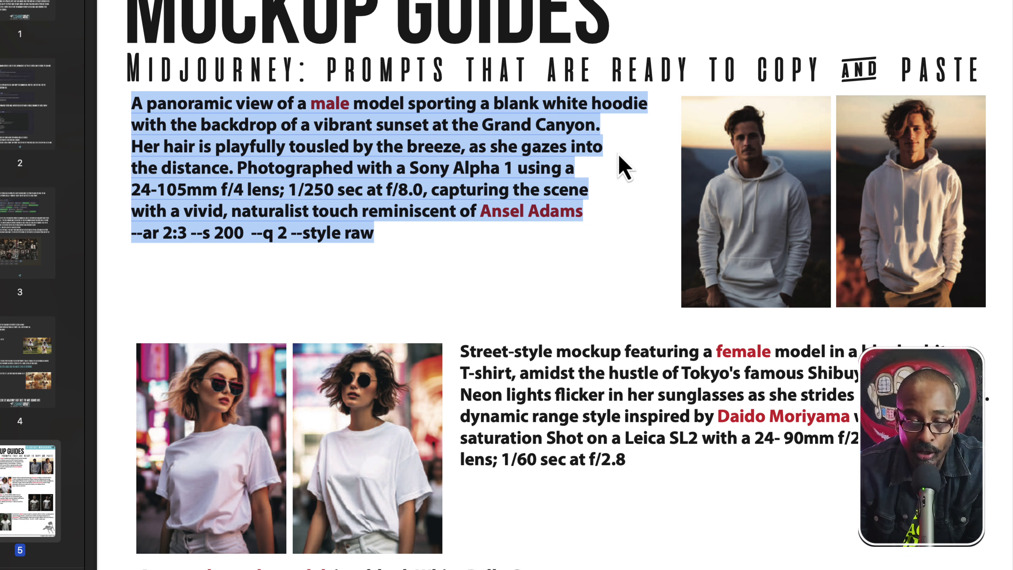
scroll(535, 168, down, 2)
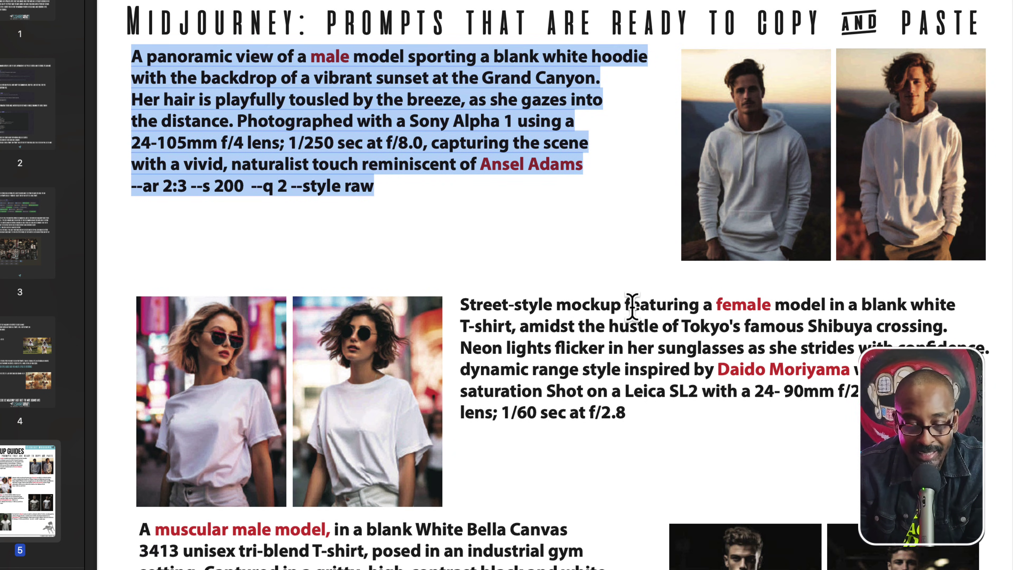
scroll(483, 310, down, 20)
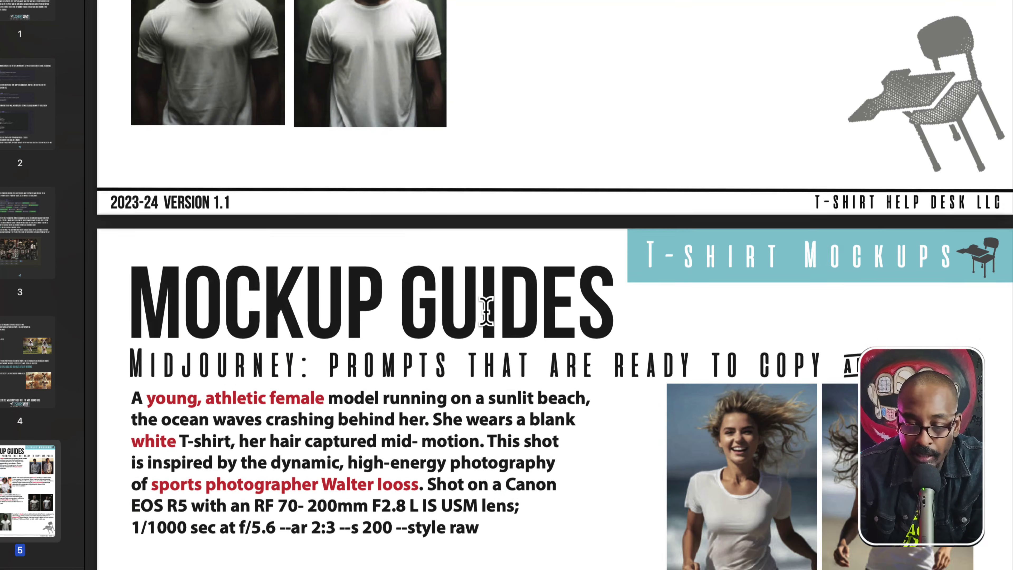
scroll(486, 310, down, 20)
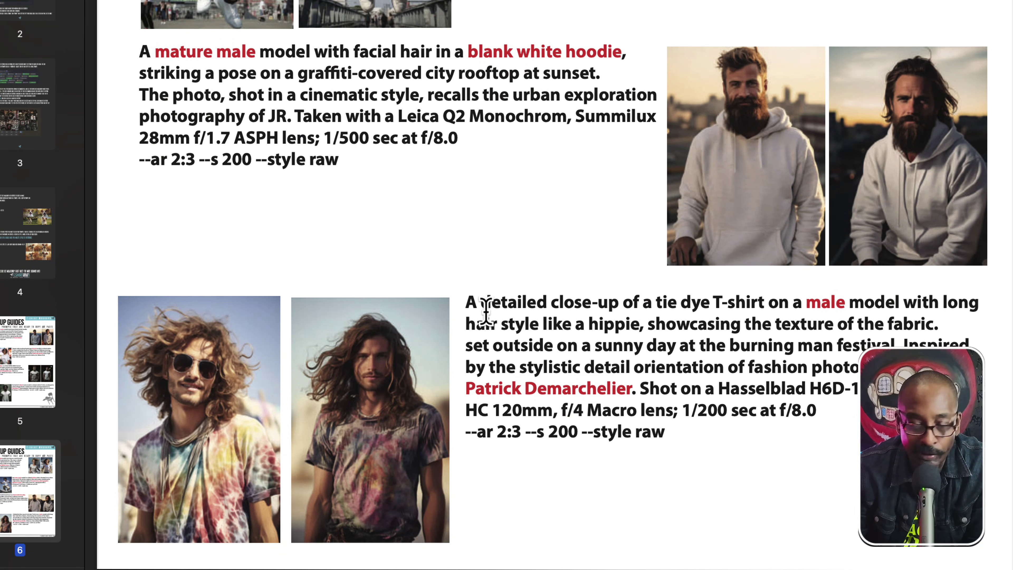
scroll(485, 310, down, 9)
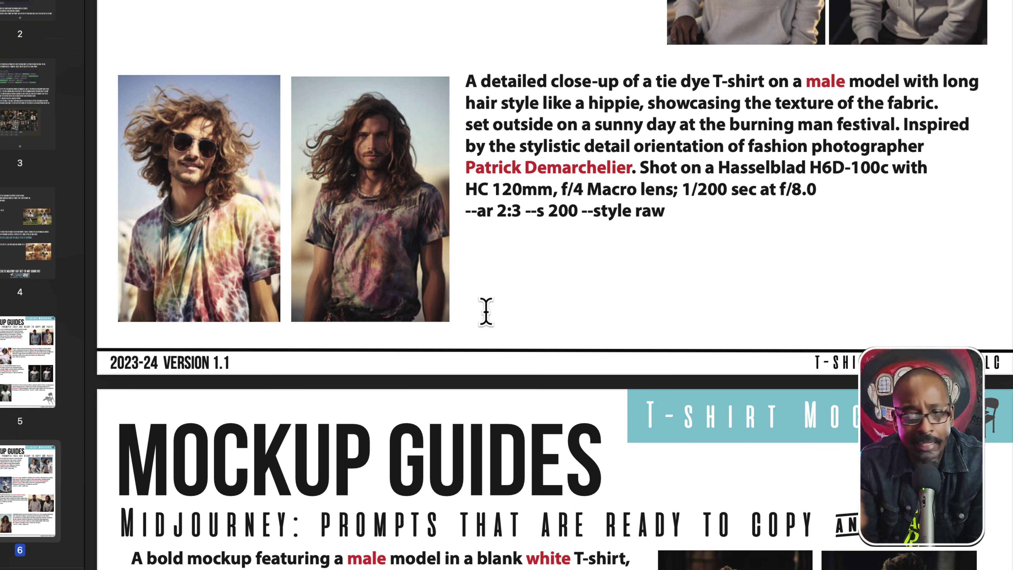
scroll(485, 310, down, 18)
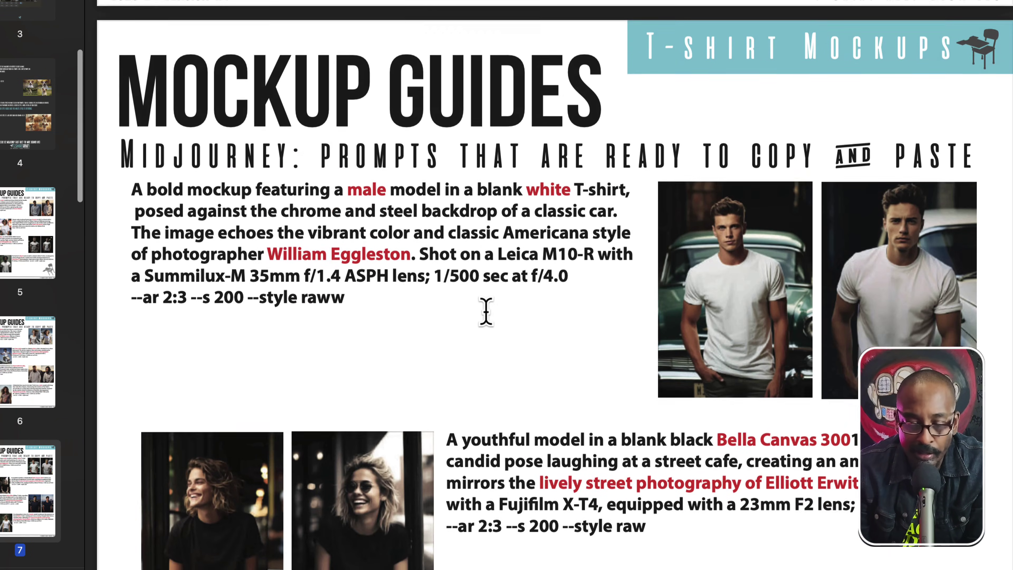
scroll(486, 310, down, 2)
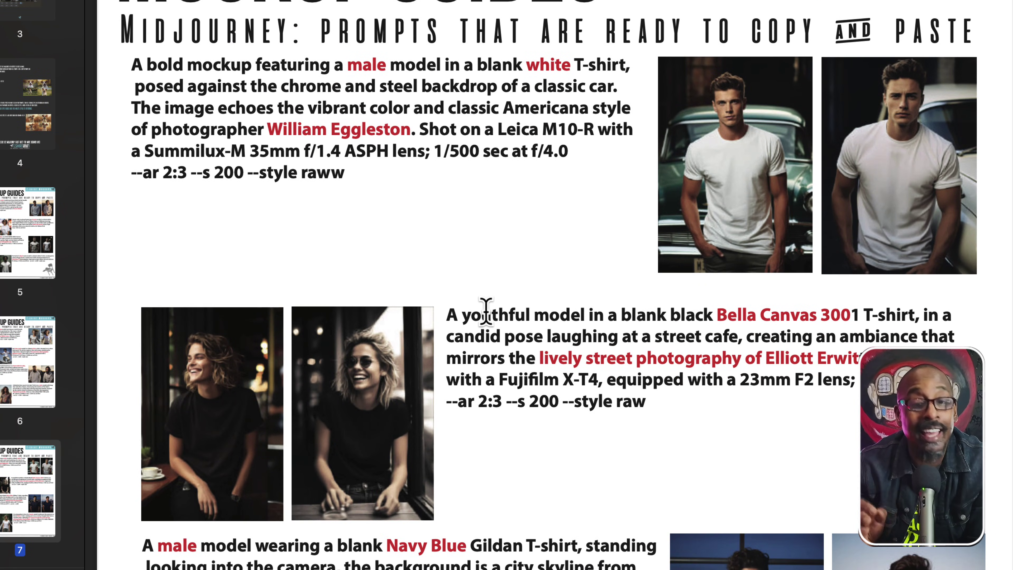
scroll(485, 310, down, 7)
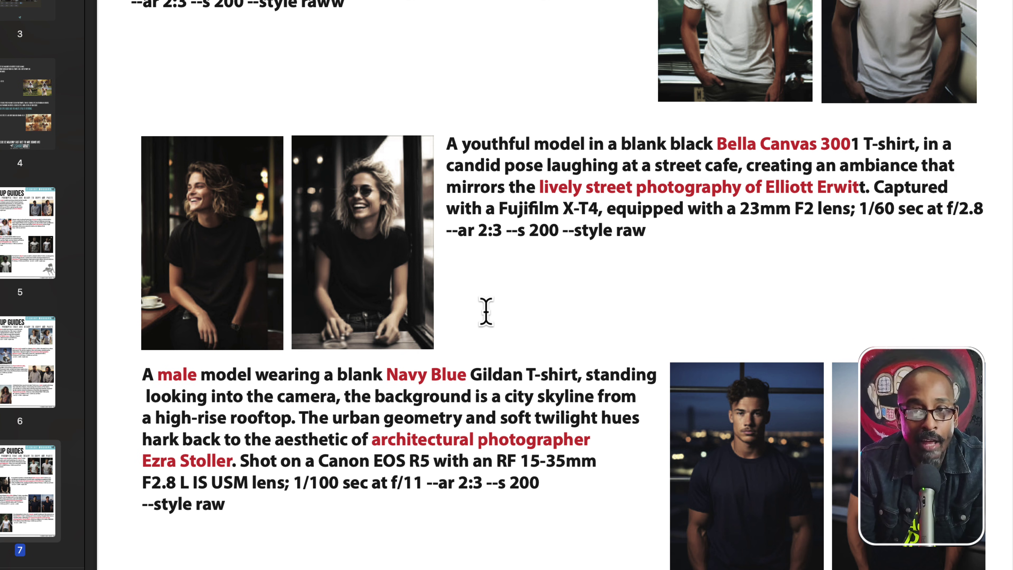
scroll(486, 310, down, 10)
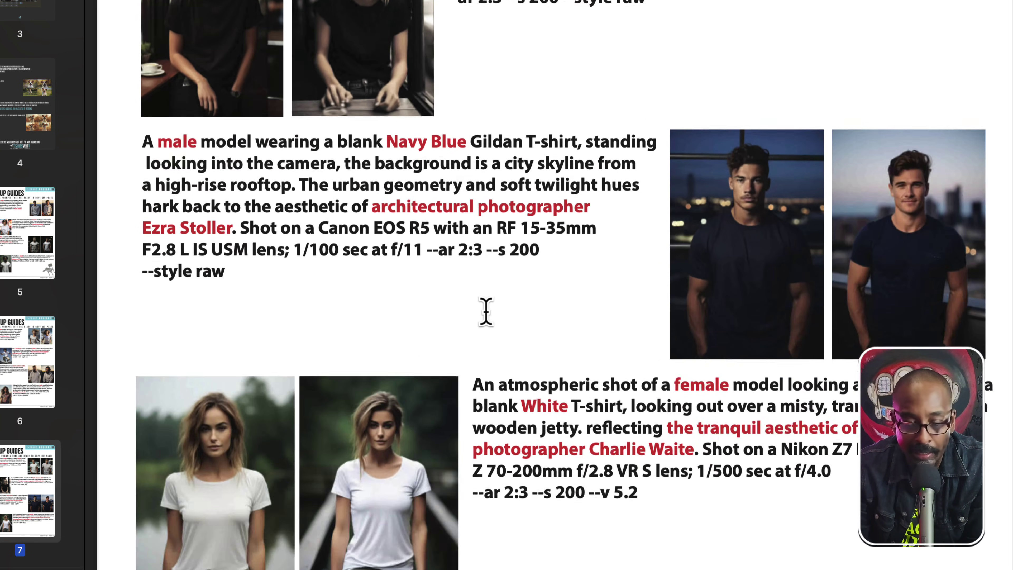
scroll(486, 310, down, 6)
scroll(486, 310, down, 20)
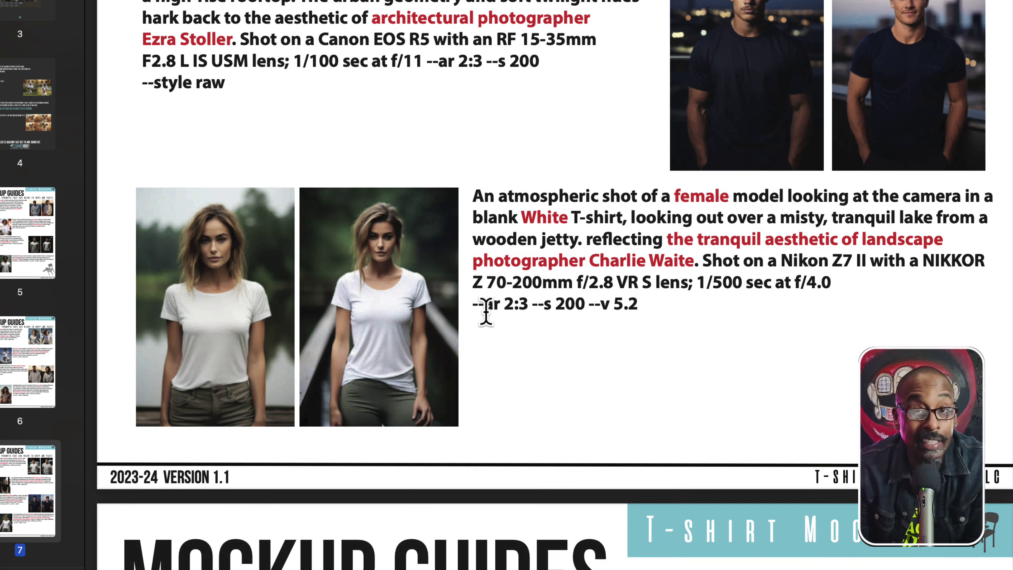
scroll(485, 310, down, 20)
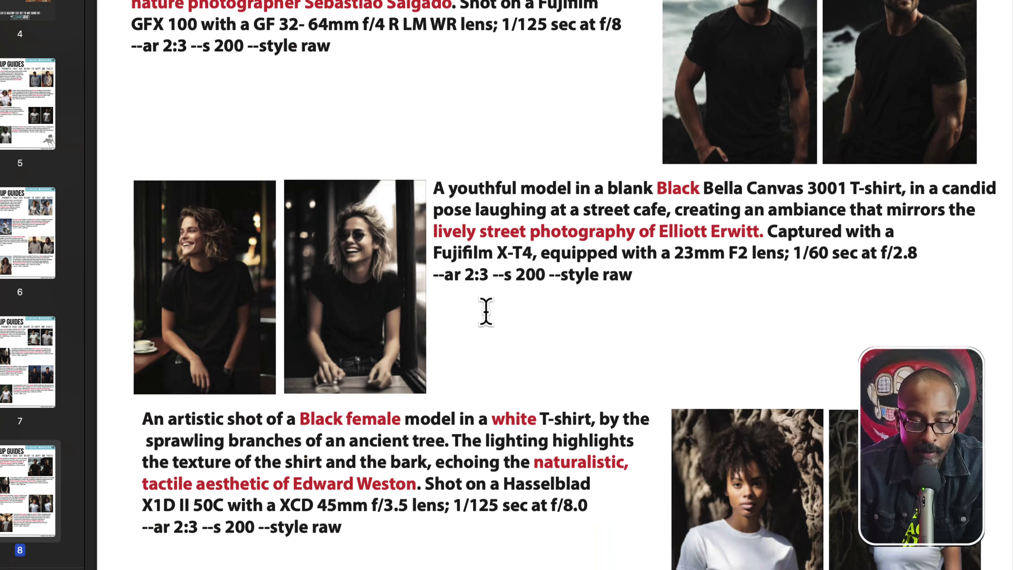
scroll(486, 310, down, 20)
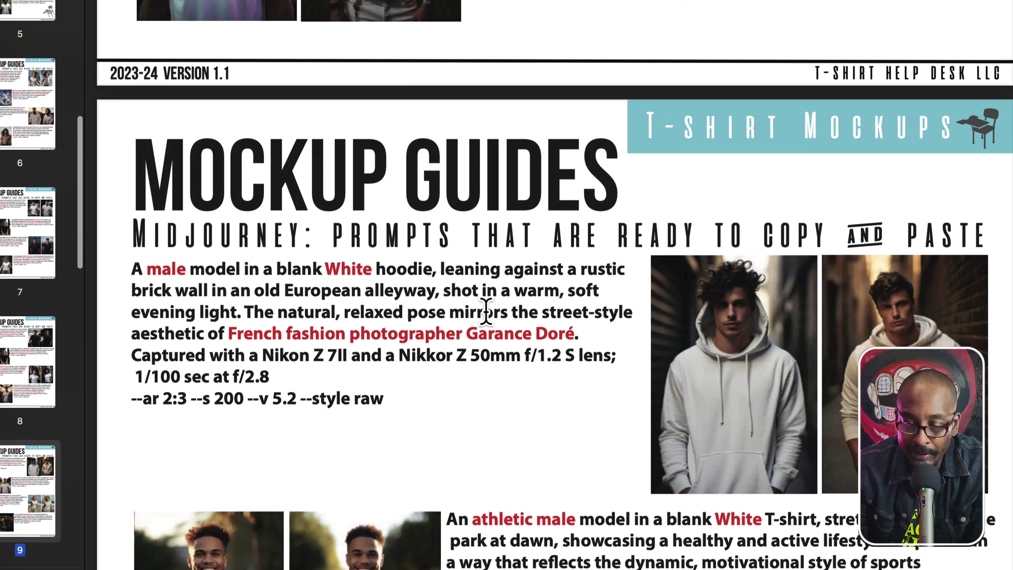
scroll(486, 310, down, 10)
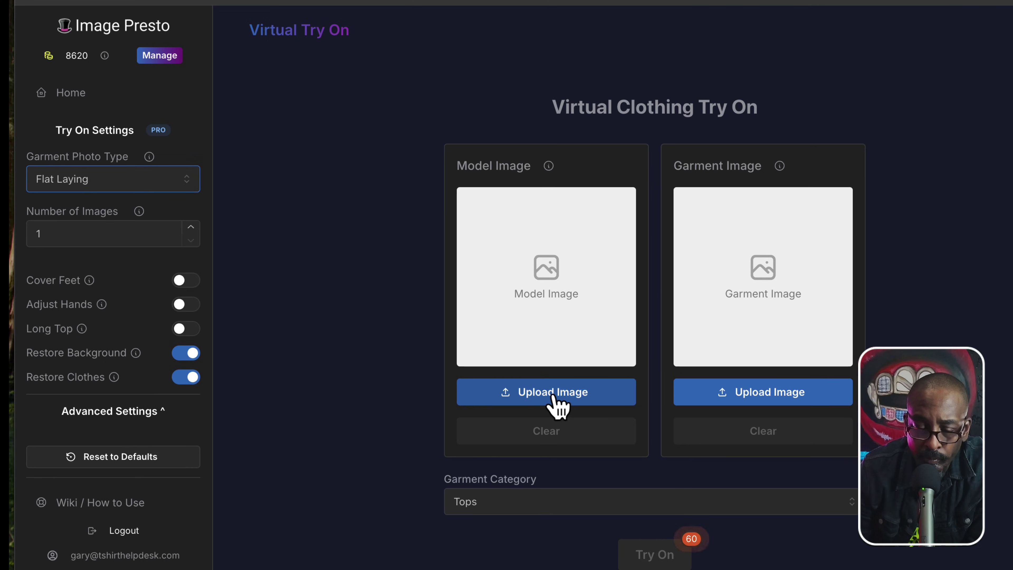
Upload the male model photo and the KL.png BE HUMBLE T-shirt as the garment
click(554, 395)
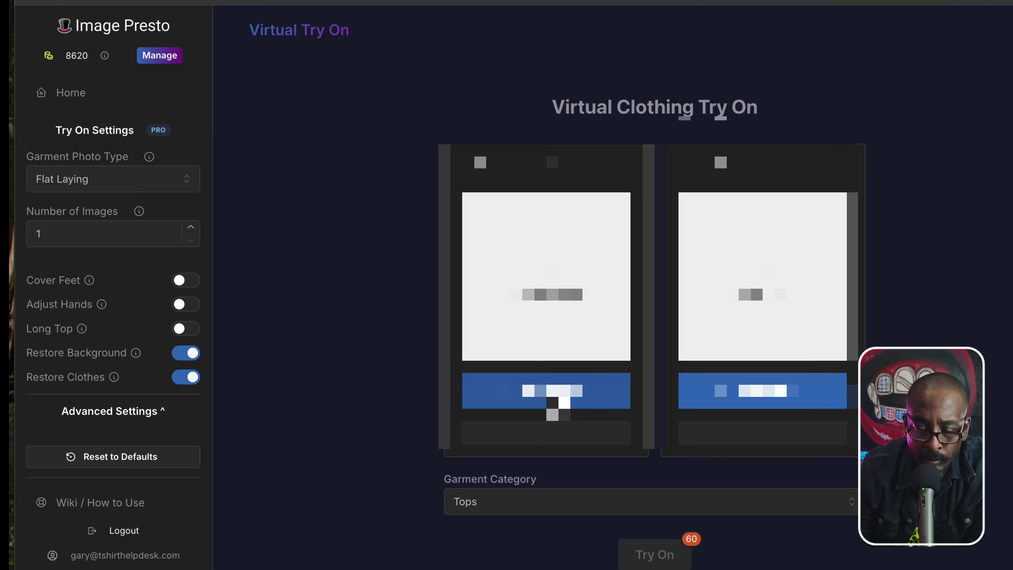
click(814, 389)
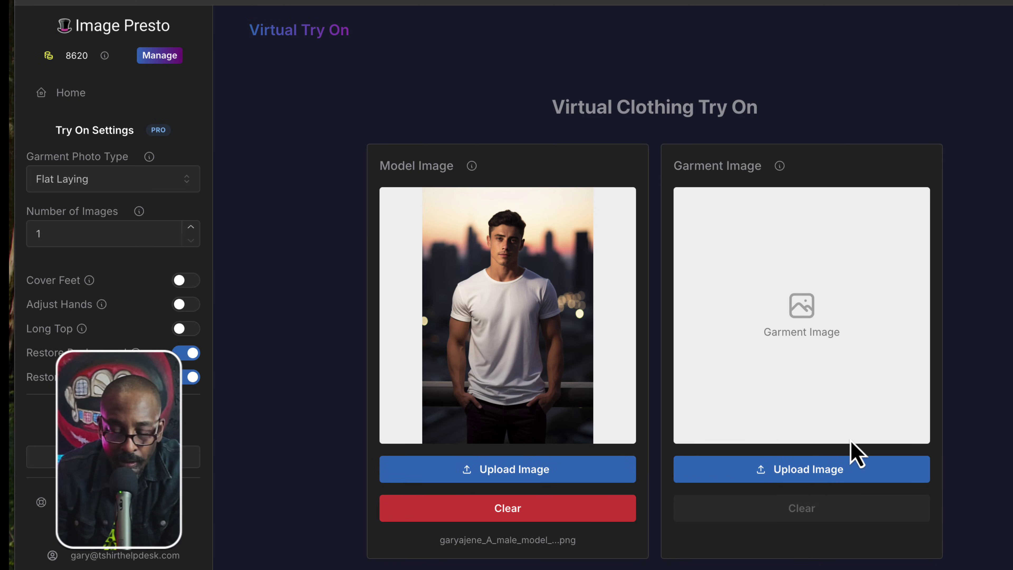
click(842, 471)
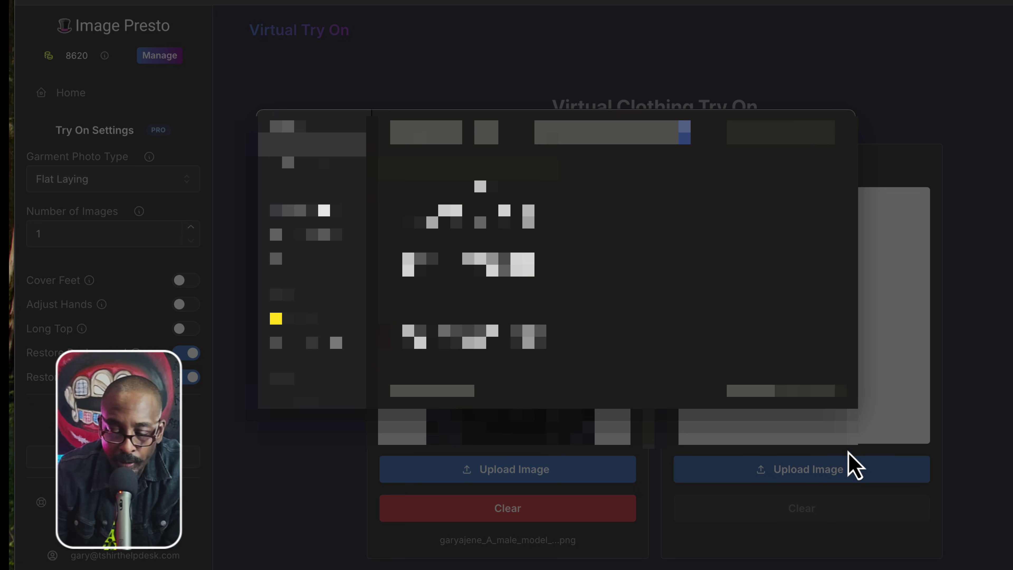
click(612, 132)
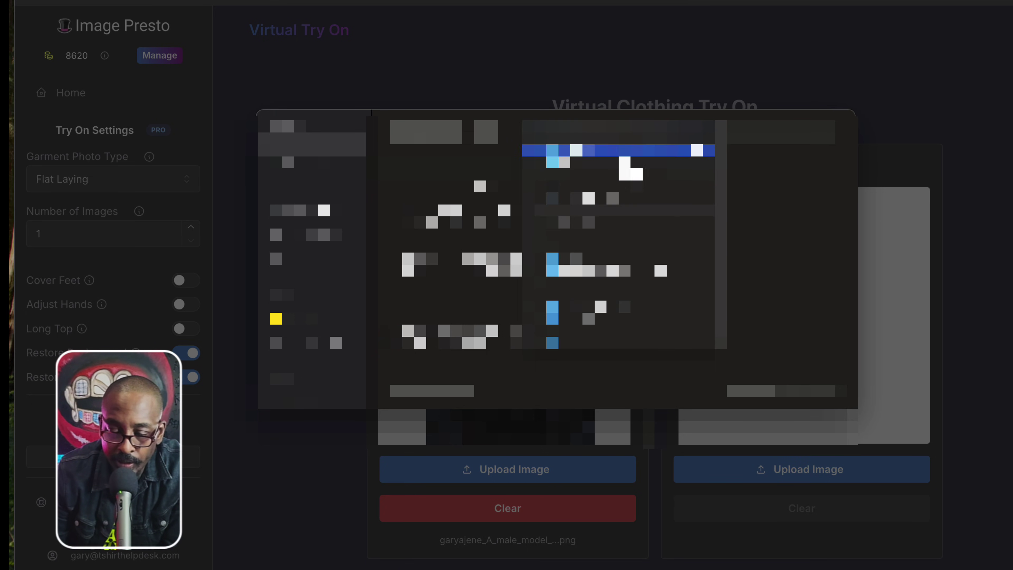
click(624, 245)
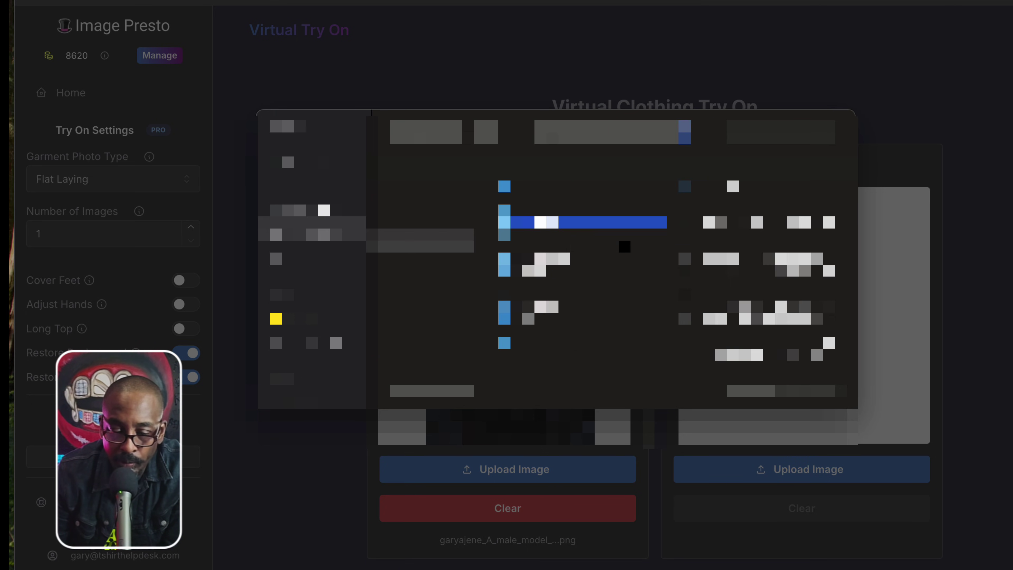
click(582, 347)
click(829, 389)
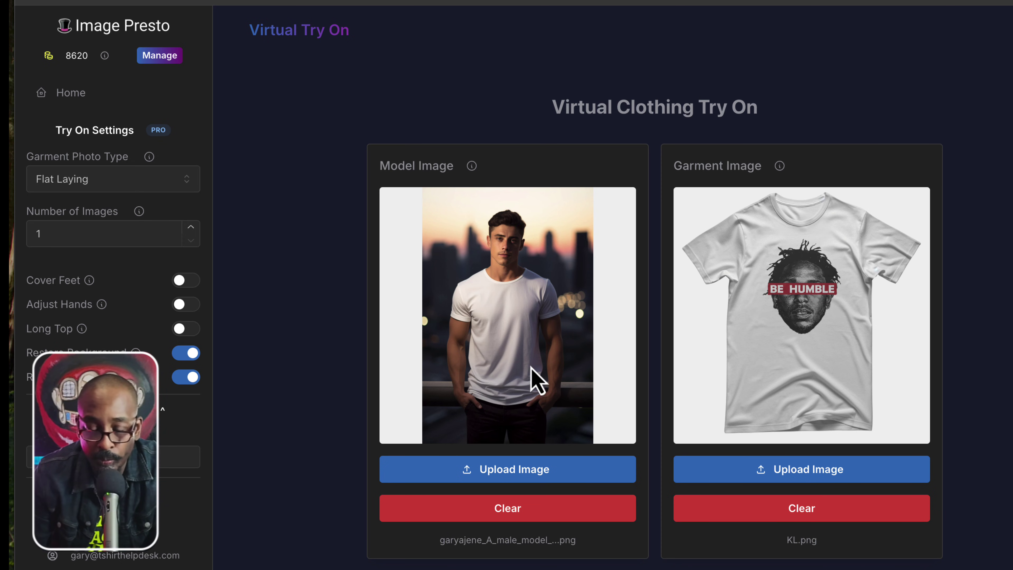
Keep Tops selected as the garment category before running the try-on
scroll(843, 513, down, 4)
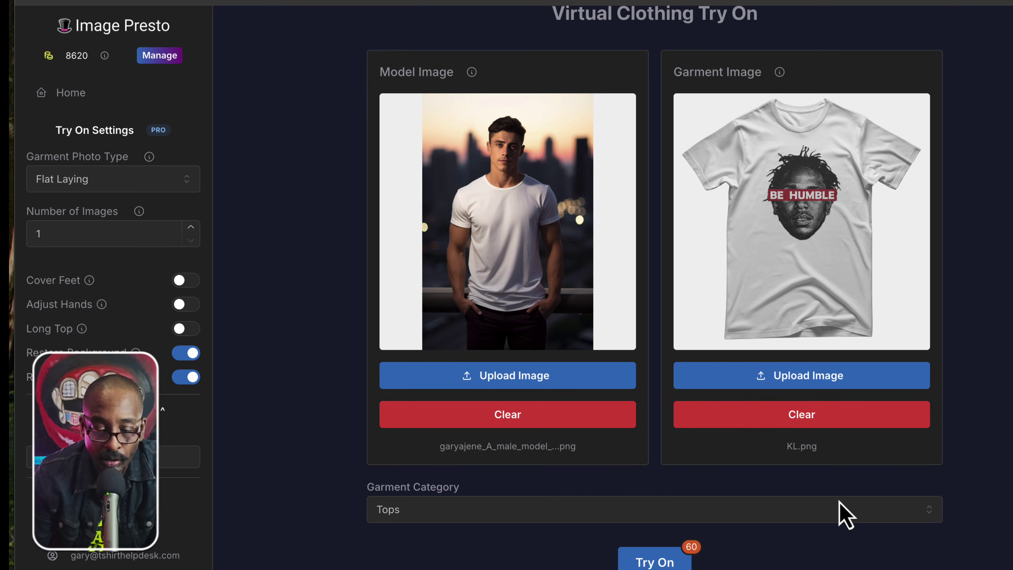
click(680, 517)
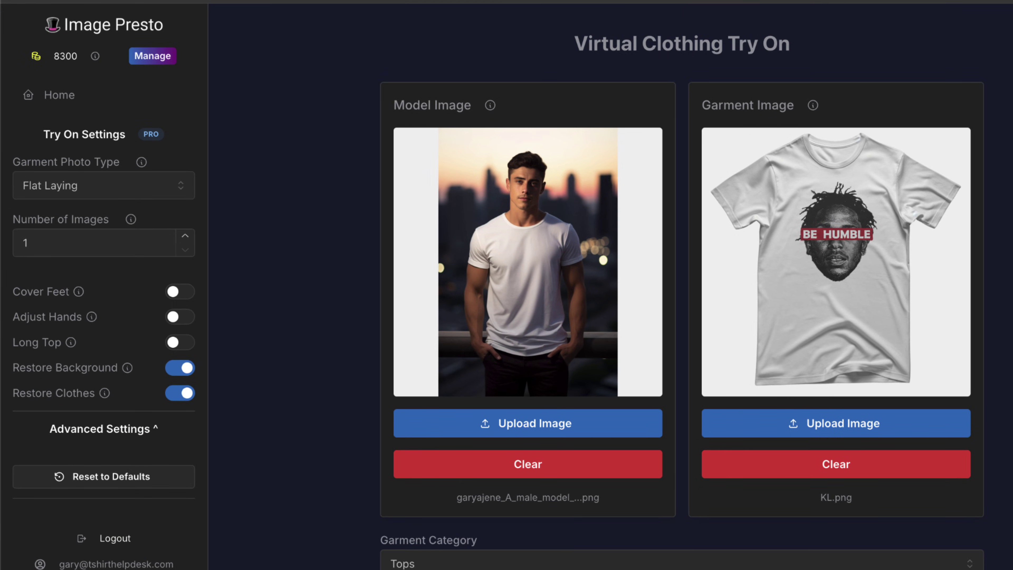
scroll(682, 279, down, 3)
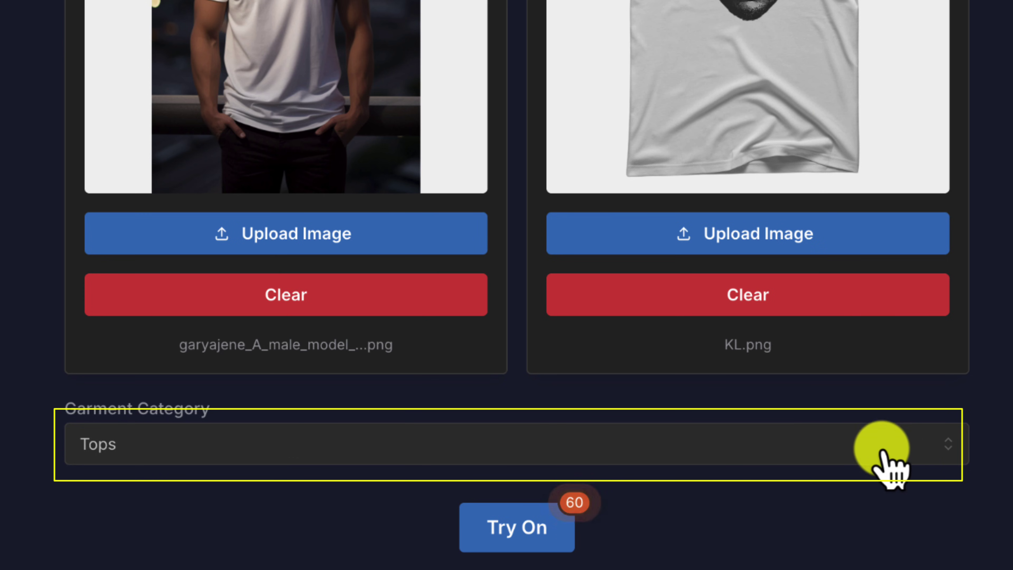
click(878, 436)
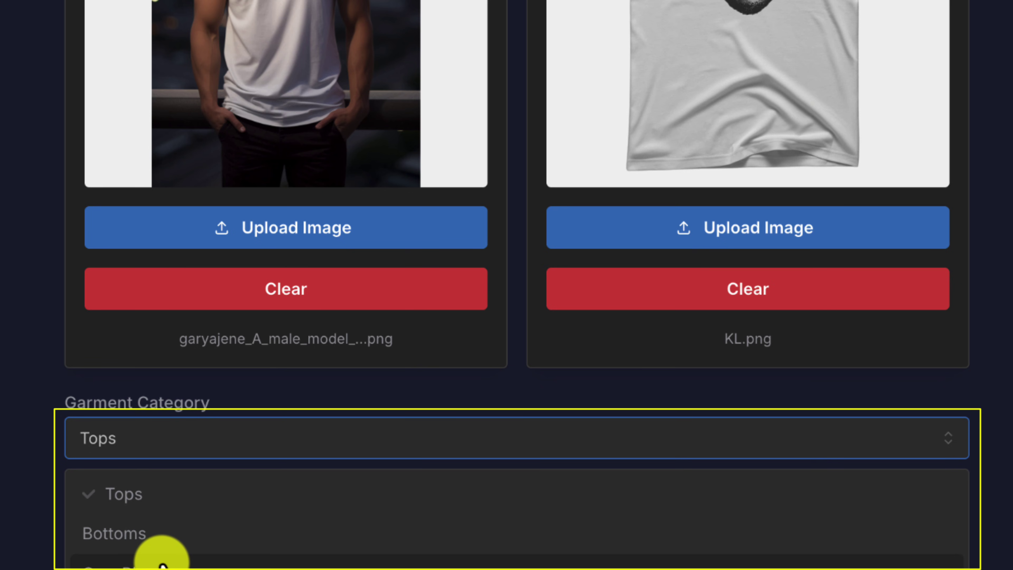
click(226, 432)
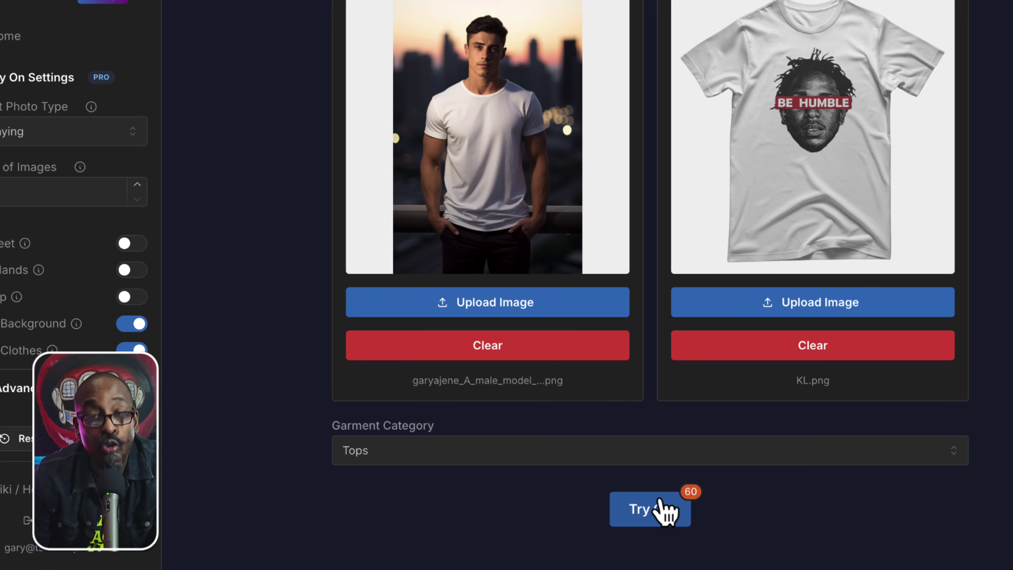
Run Try On for the BE HUMBLE T-shirt and scroll to the generated image
click(660, 504)
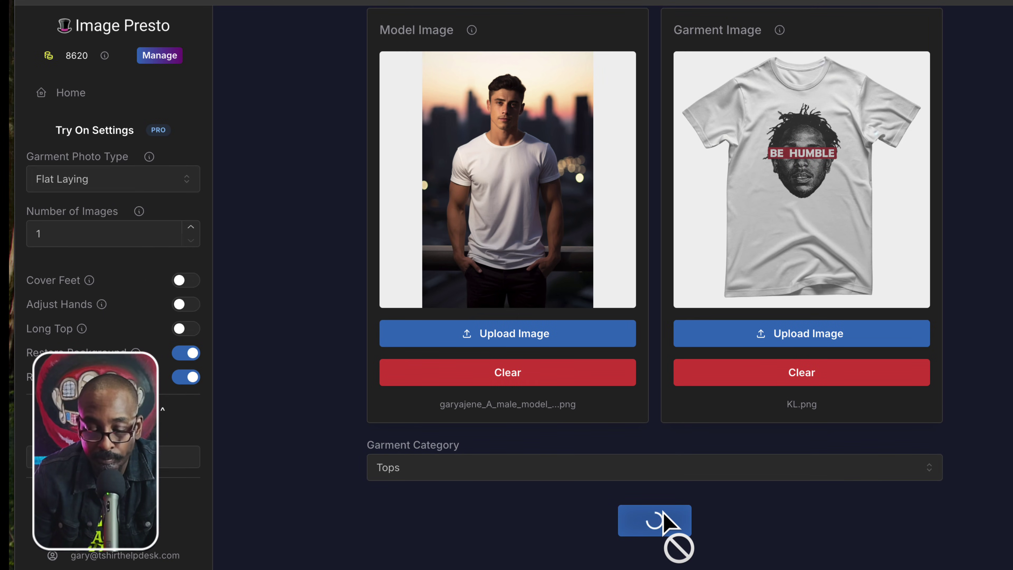
scroll(670, 523, down, 6)
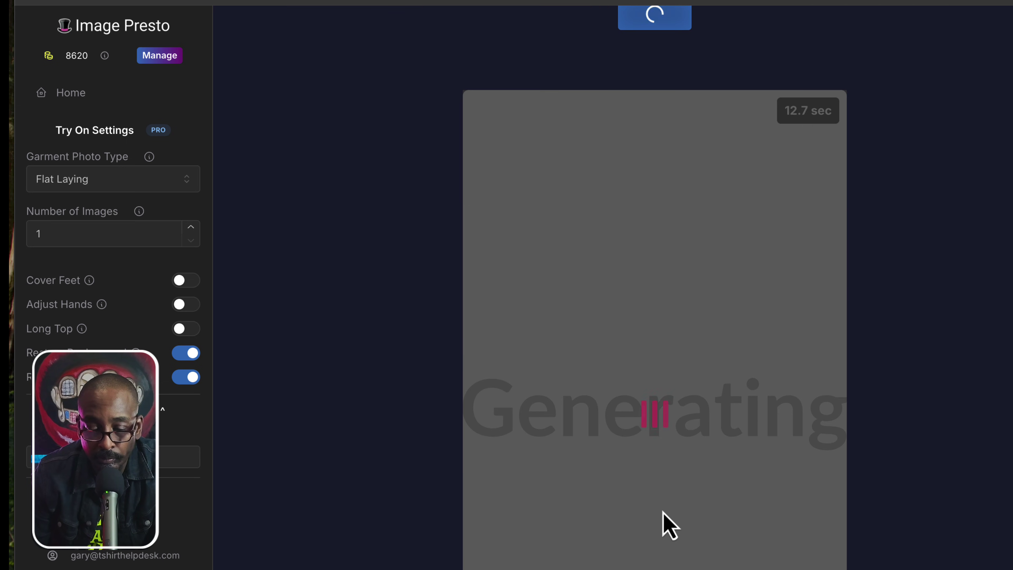
scroll(886, 469, down, 2)
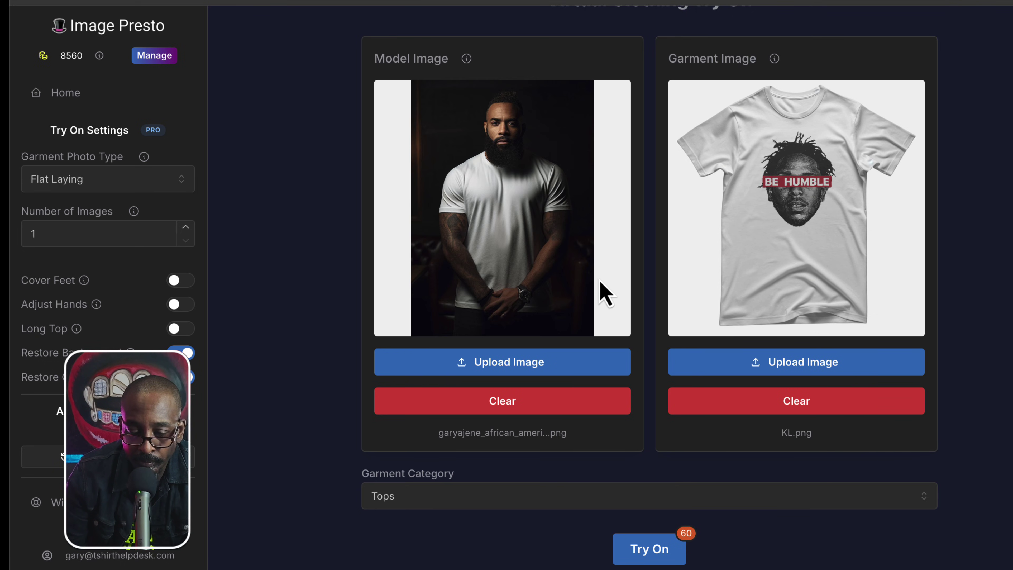
Replace the garment with the varsity jacket file 24222368_55348621_1000-1.webp
scroll(572, 244, up, 1)
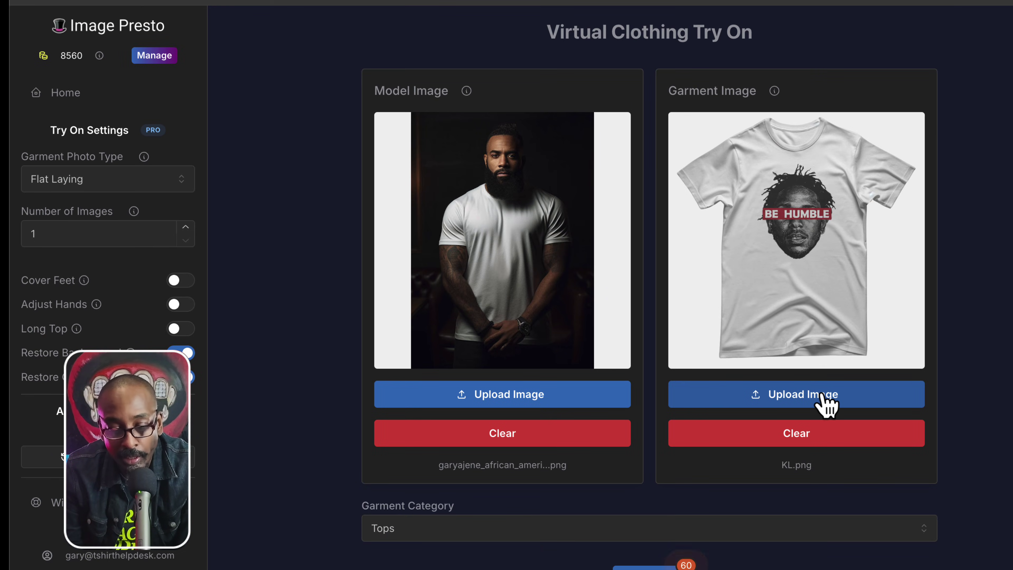
click(823, 396)
click(559, 199)
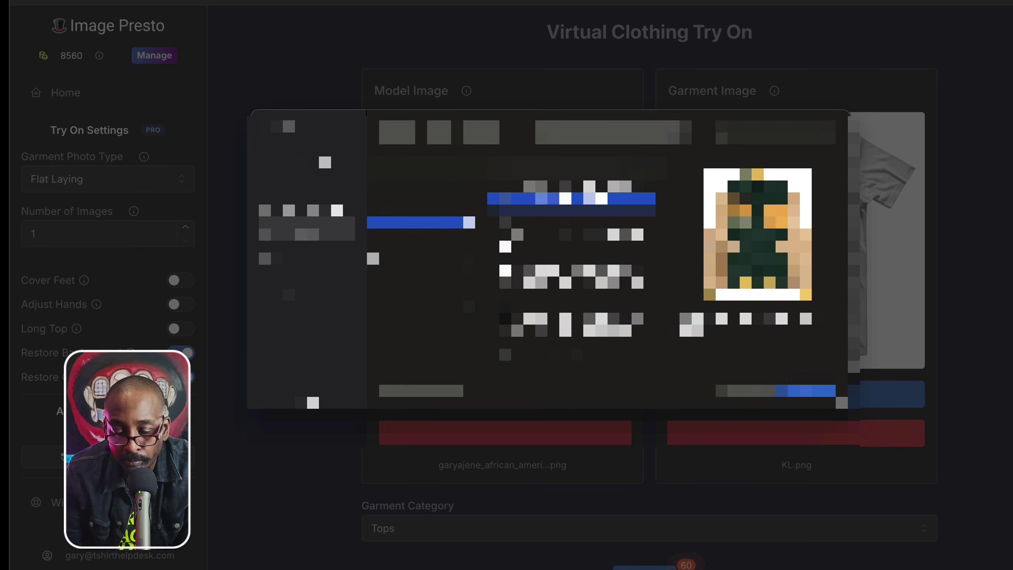
click(837, 399)
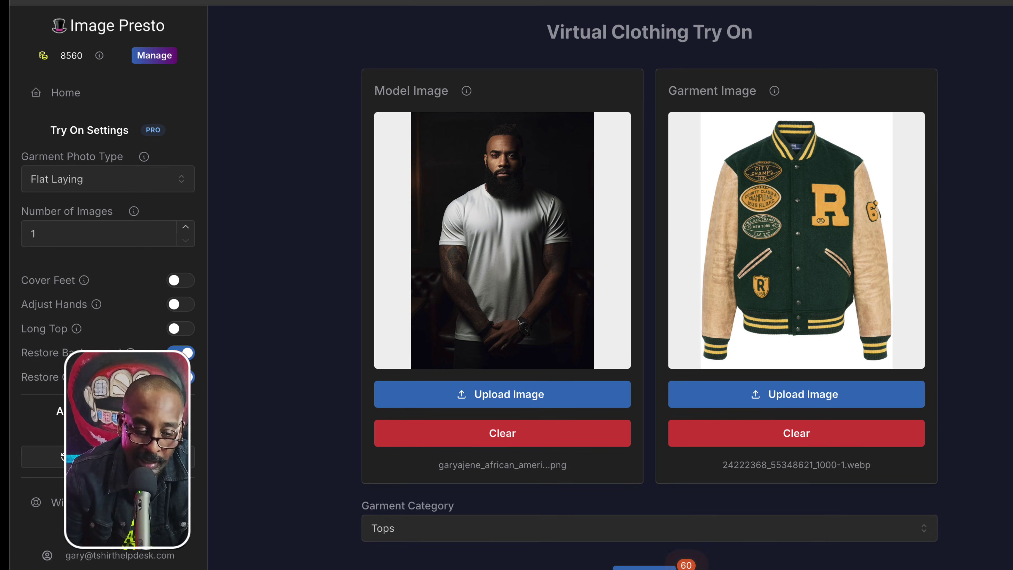
scroll(946, 172, down, 5)
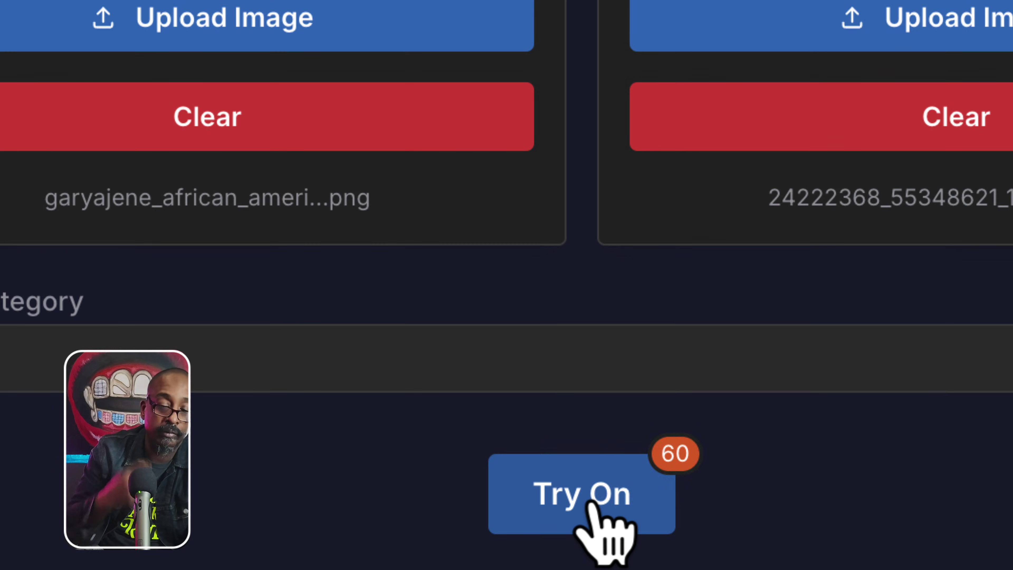
Generate the bearded model wearing the green varsity jacket and review the result
click(589, 504)
scroll(846, 516, down, 10)
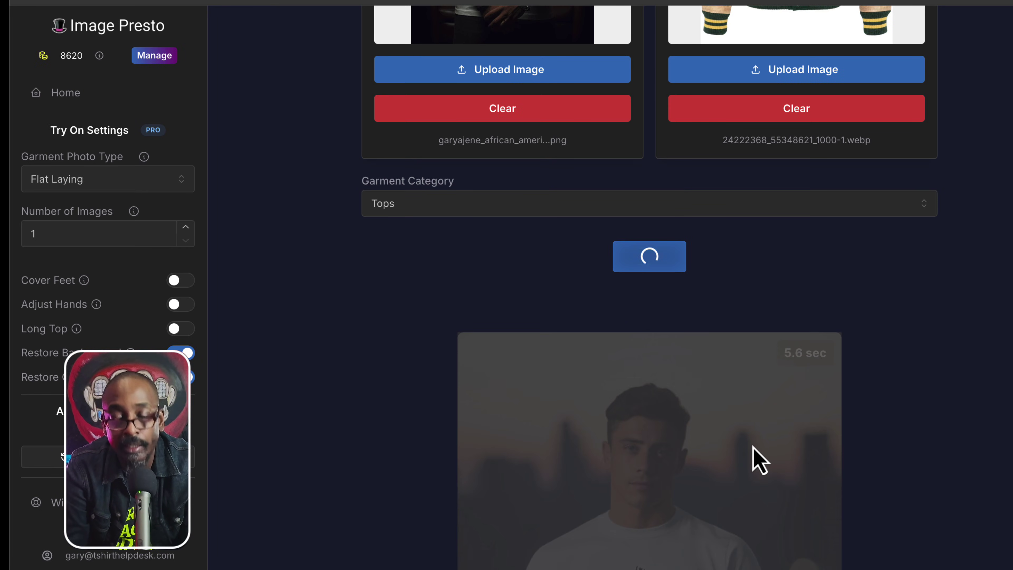
scroll(760, 458, up, 10)
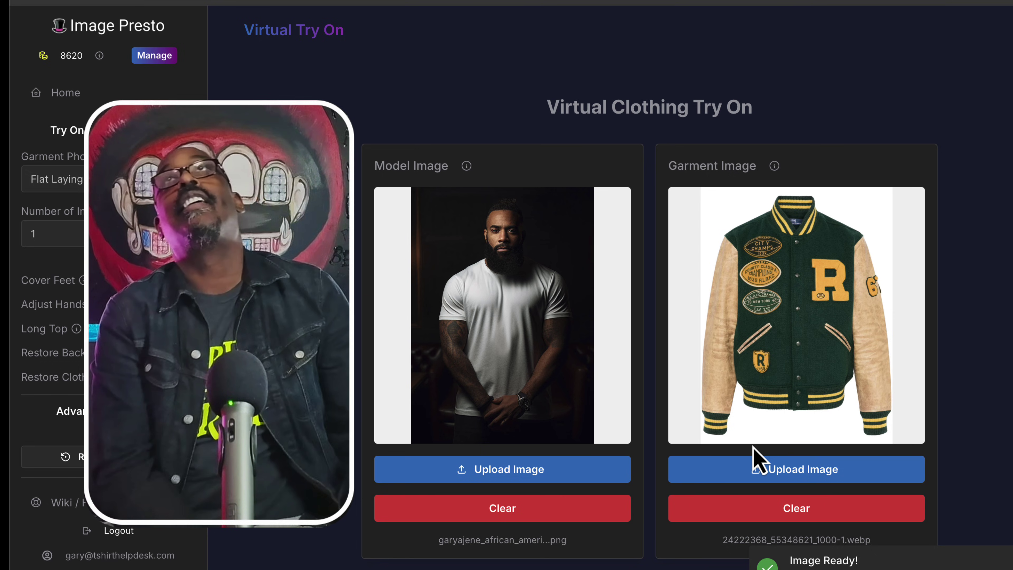
scroll(756, 458, down, 10)
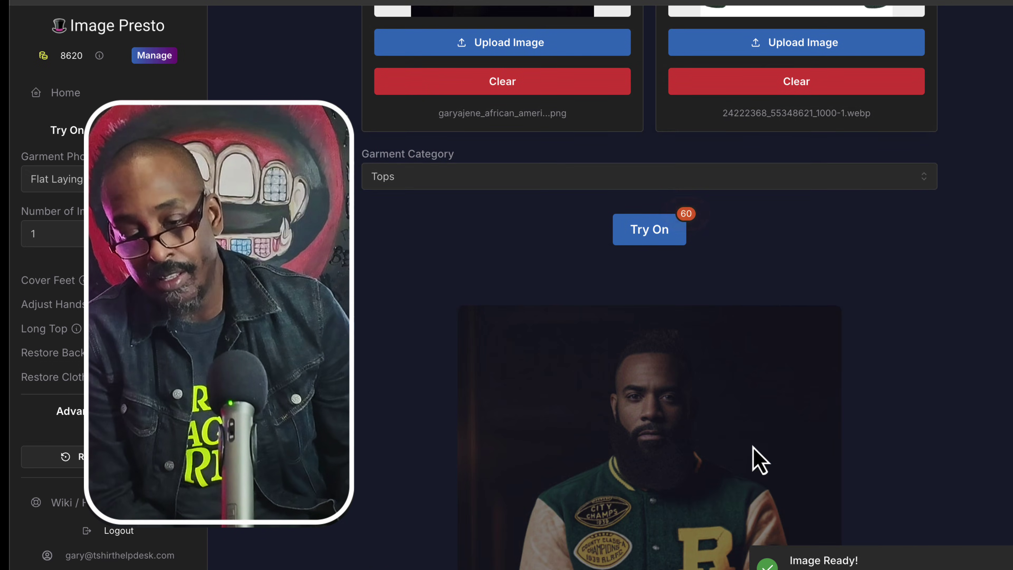
scroll(762, 461, down, 5)
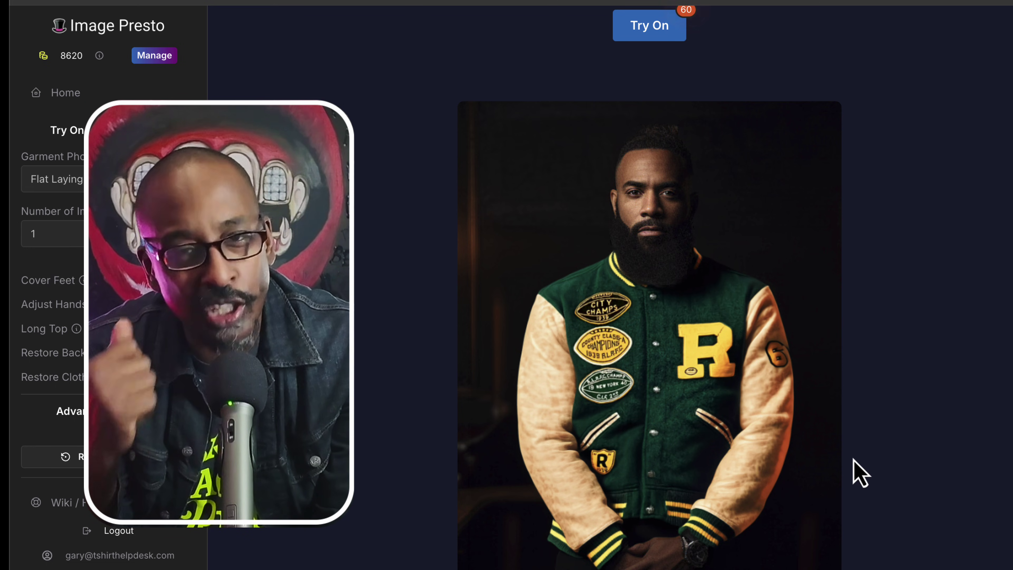
scroll(833, 459, down, 3)
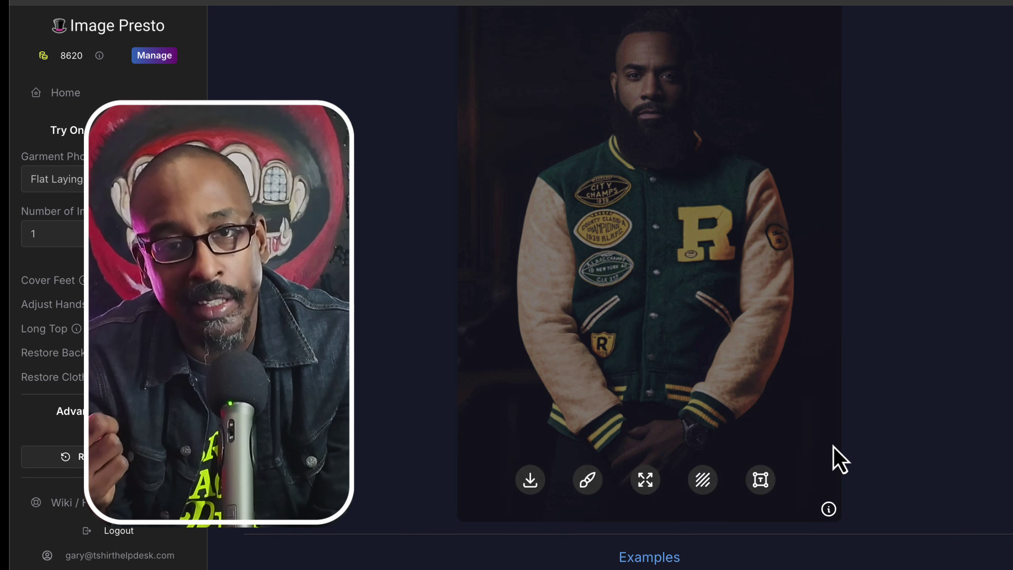
scroll(837, 459, up, 2)
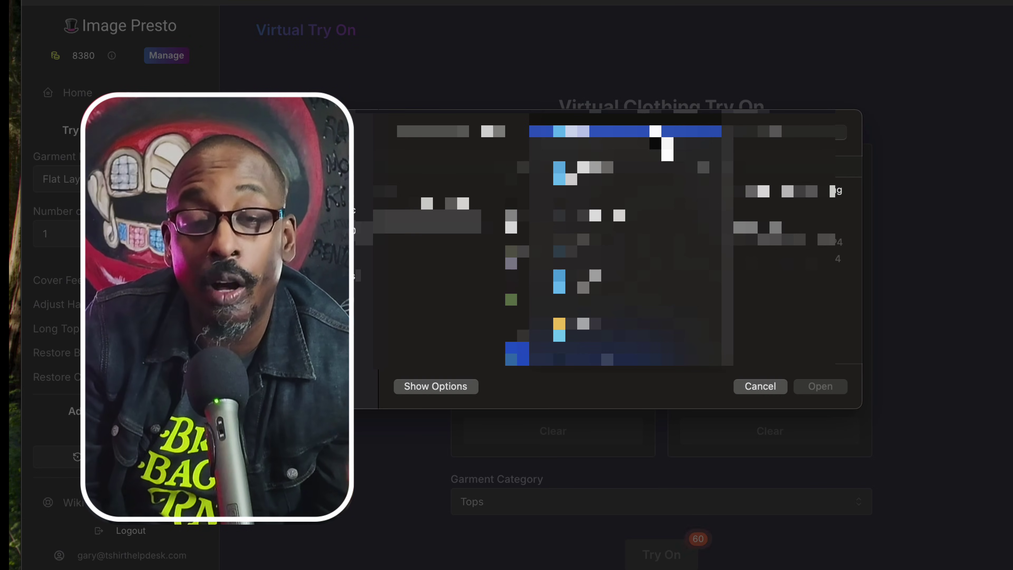
Load the photo of the woman in a black T-shirt as the model image
click(589, 222)
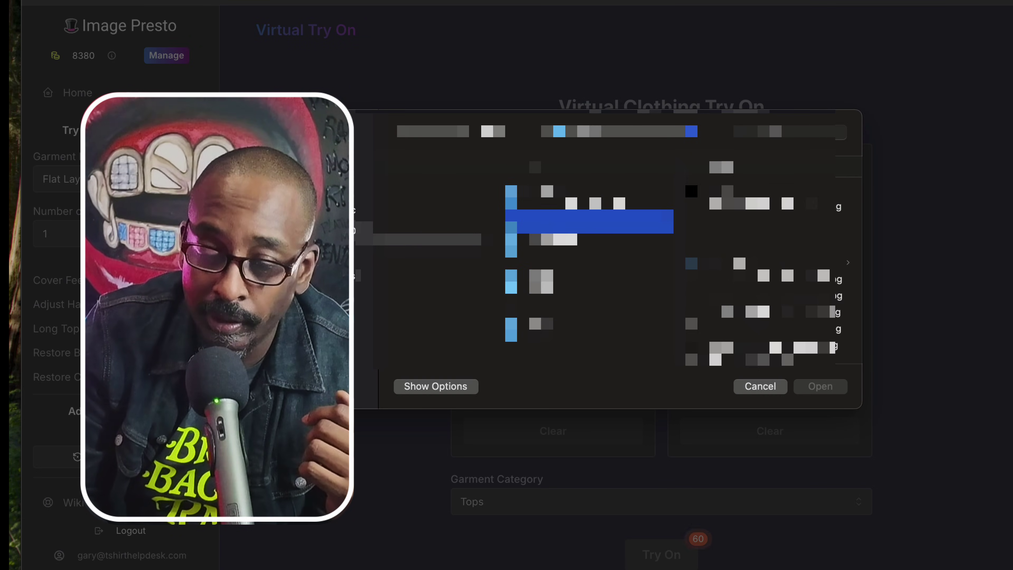
click(736, 210)
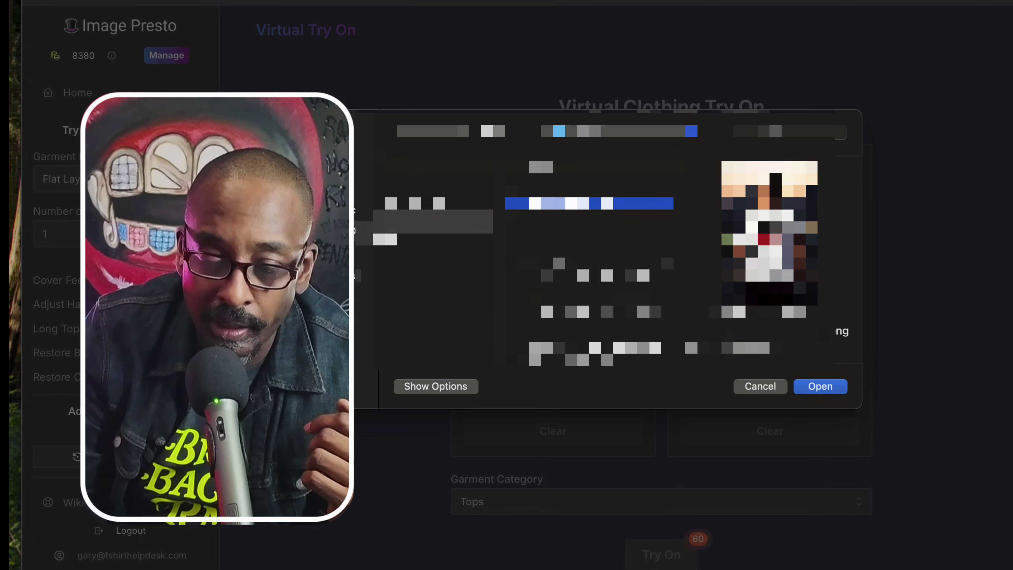
key(Return)
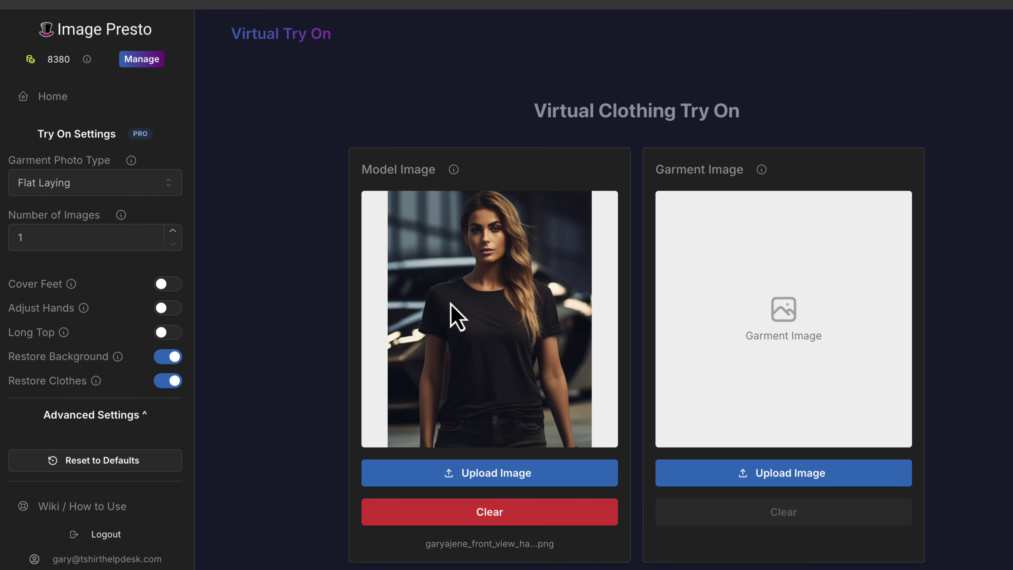
Load the 50% DEEPAK 50% TUPAC shirt mockup as the garment image
click(816, 472)
key(Return)
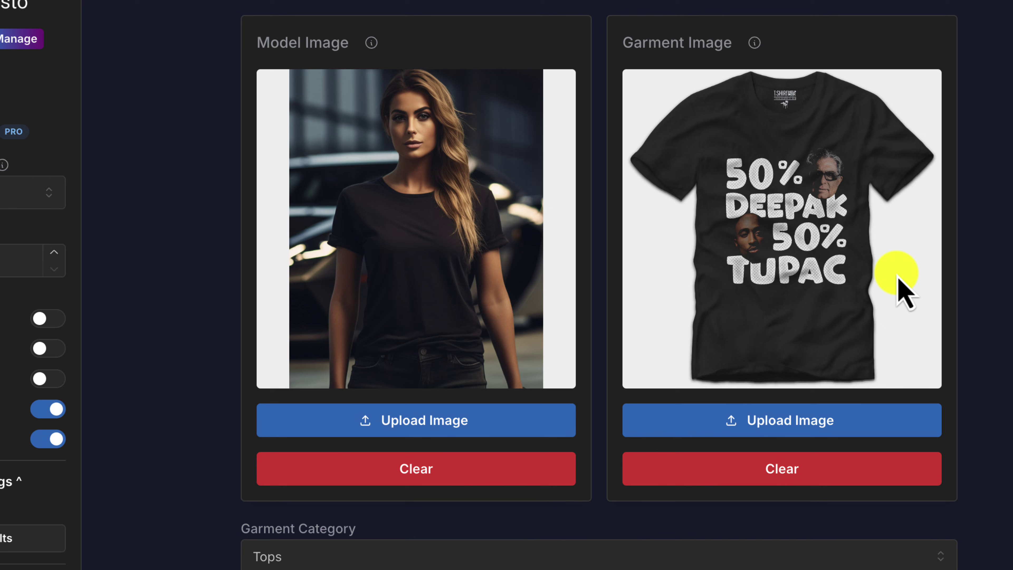
scroll(886, 364, down, 2)
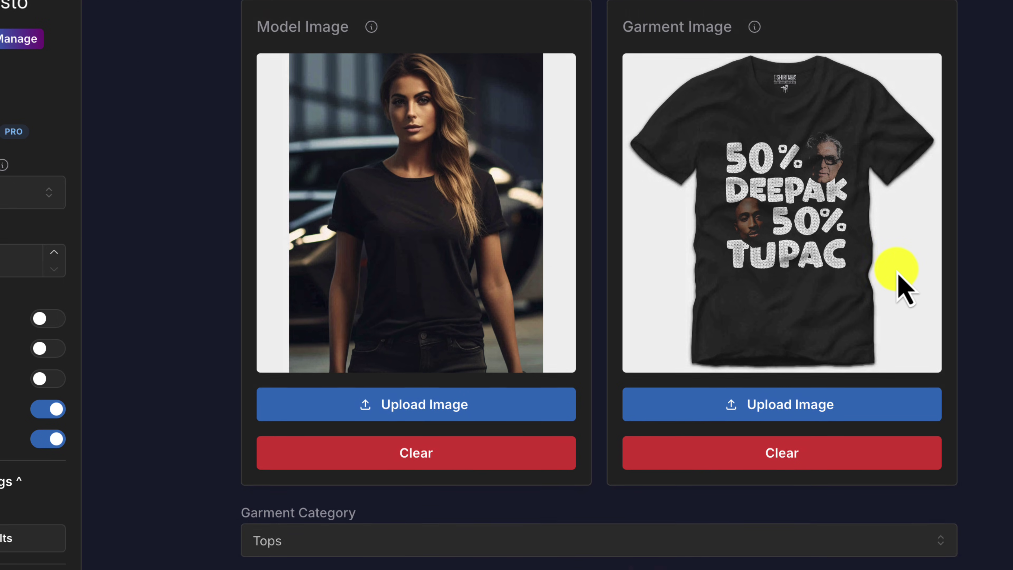
scroll(905, 288, down, 3)
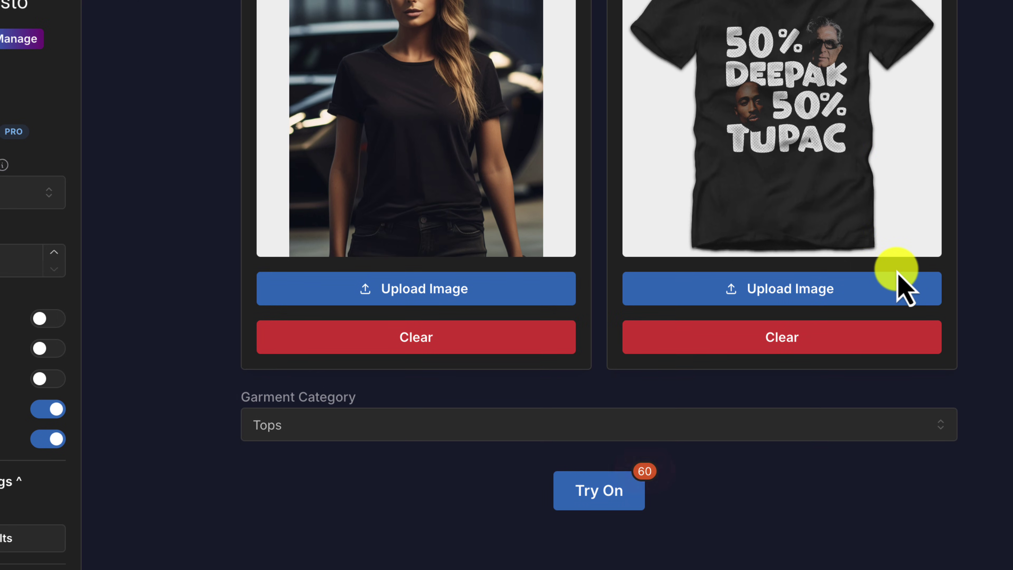
Scroll down to view the woman wearing the 50% DEEPAK 50% TUPAC T-shirt
scroll(905, 288, down, 2)
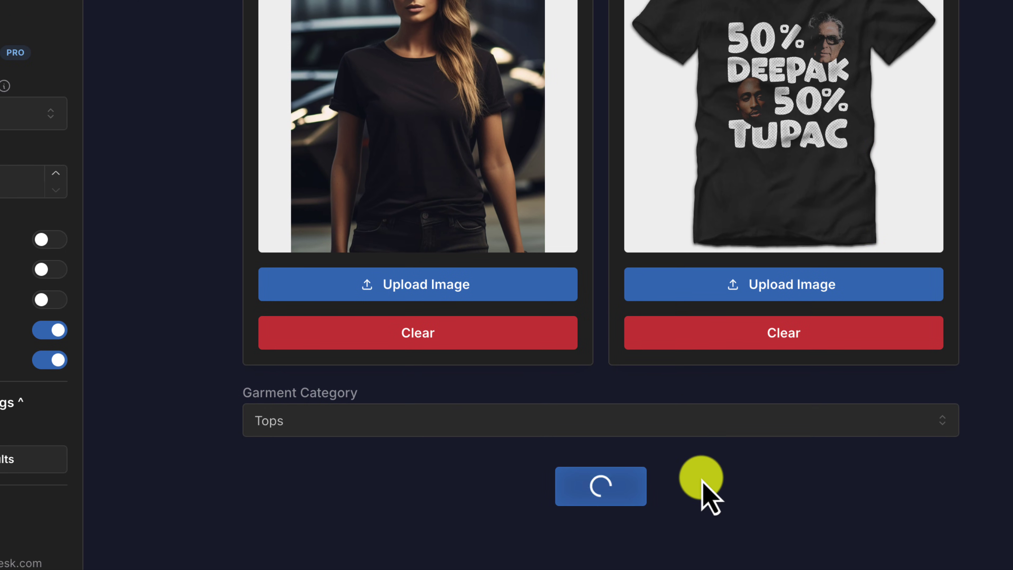
scroll(702, 482, down, 10)
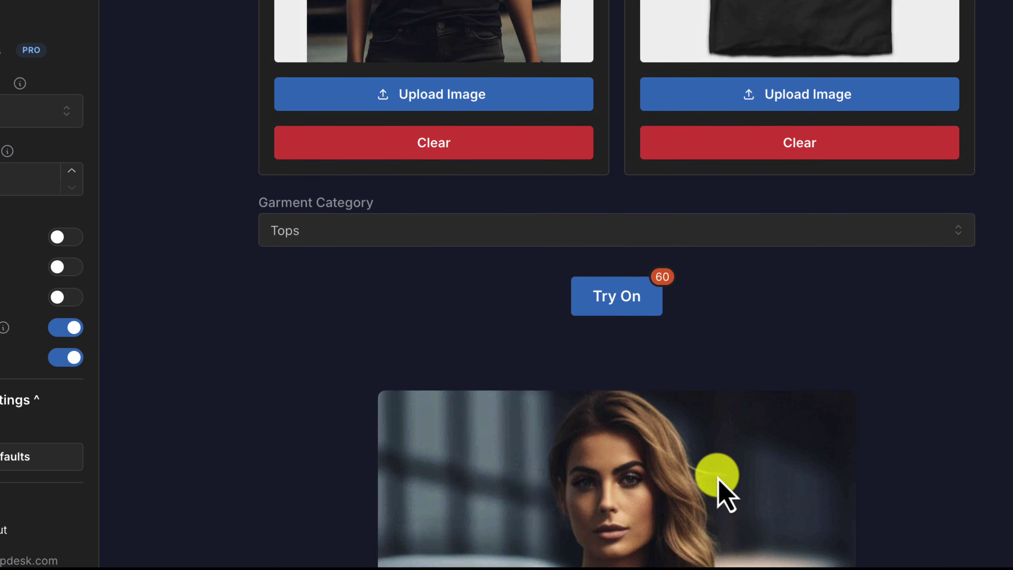
scroll(1009, 431, down, 8)
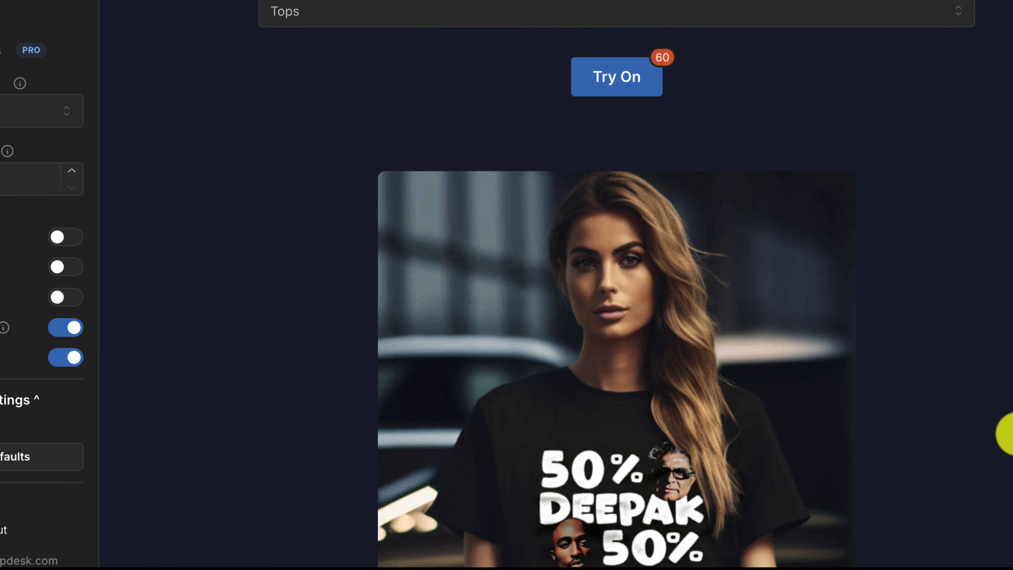
scroll(1007, 432, down, 5)
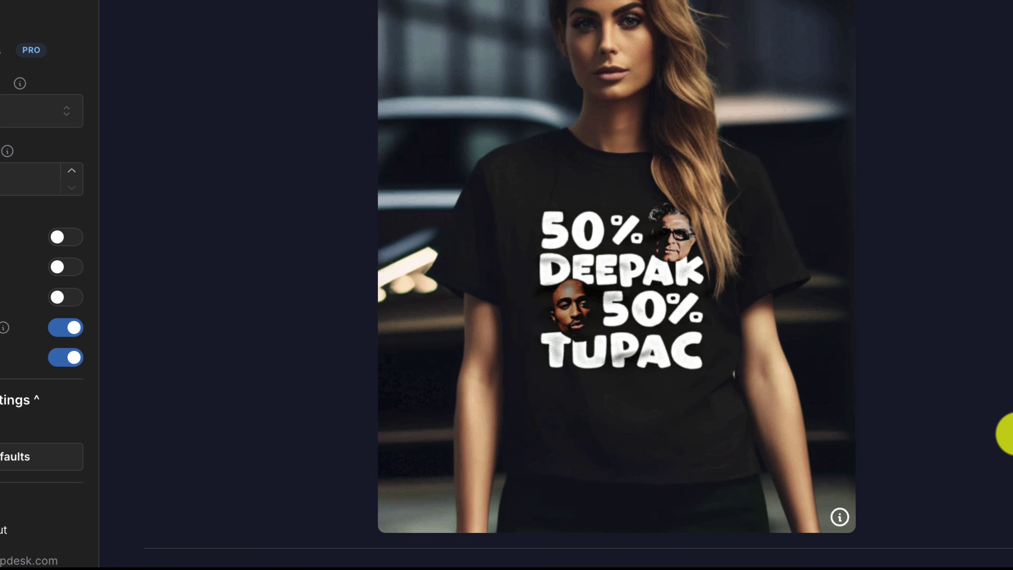
scroll(1005, 433, up, 2)
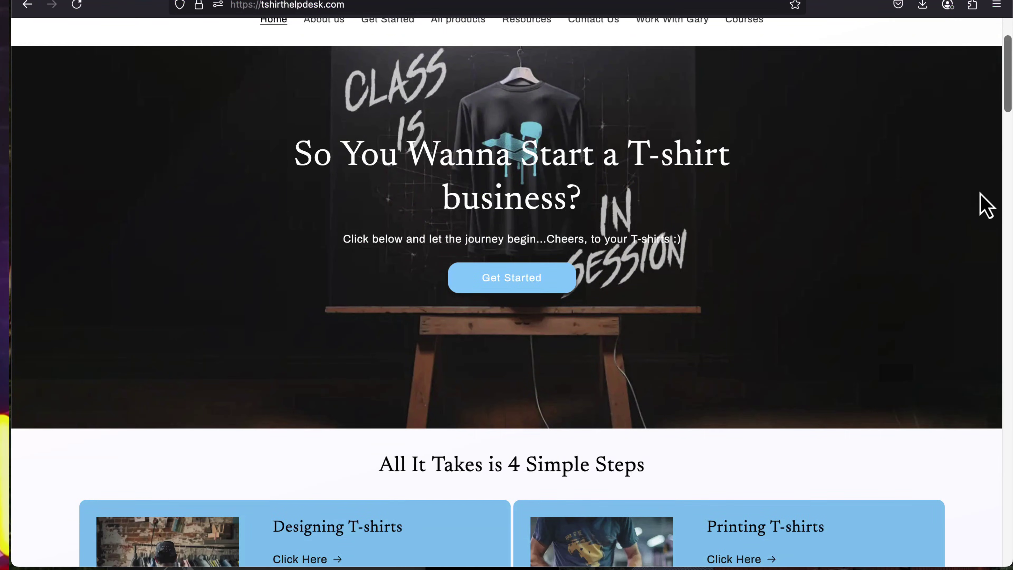
Scroll the A.I. collection grid past the Midjourney prompt packs, $27.99 A.I. Bundle and Rasterization course
scroll(985, 206, down, 10)
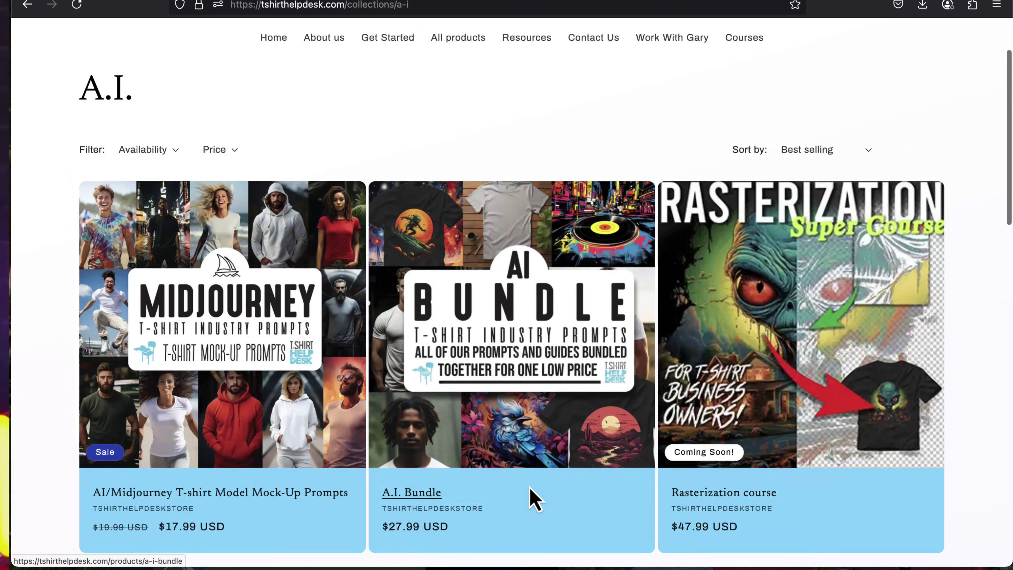
scroll(534, 498, down, 5)
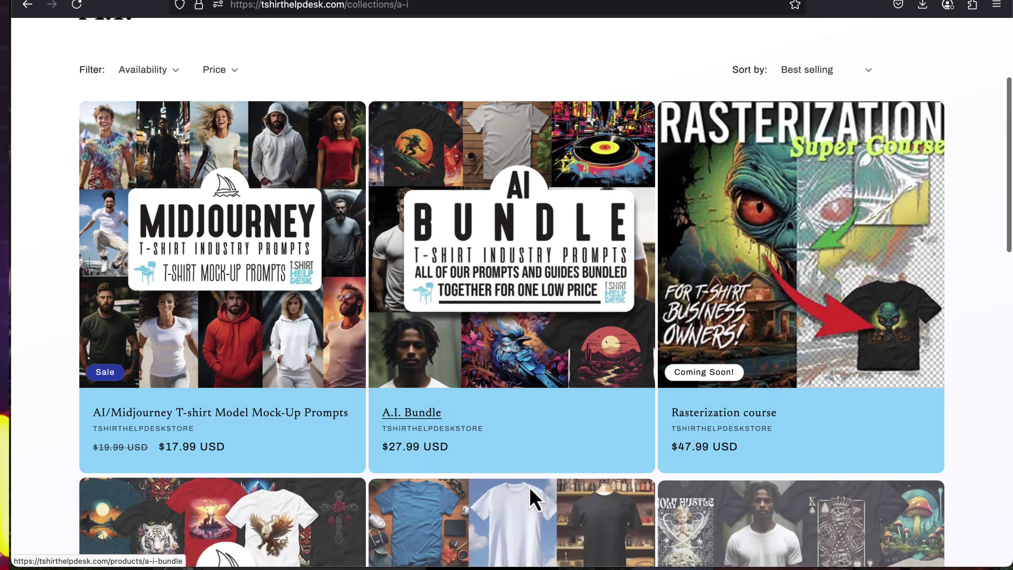
scroll(533, 497, down, 8)
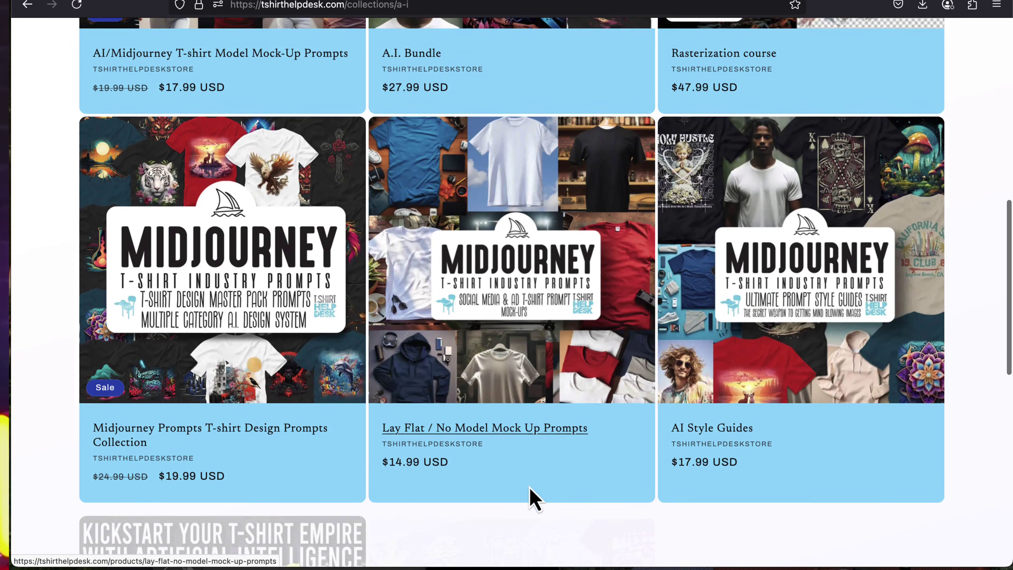